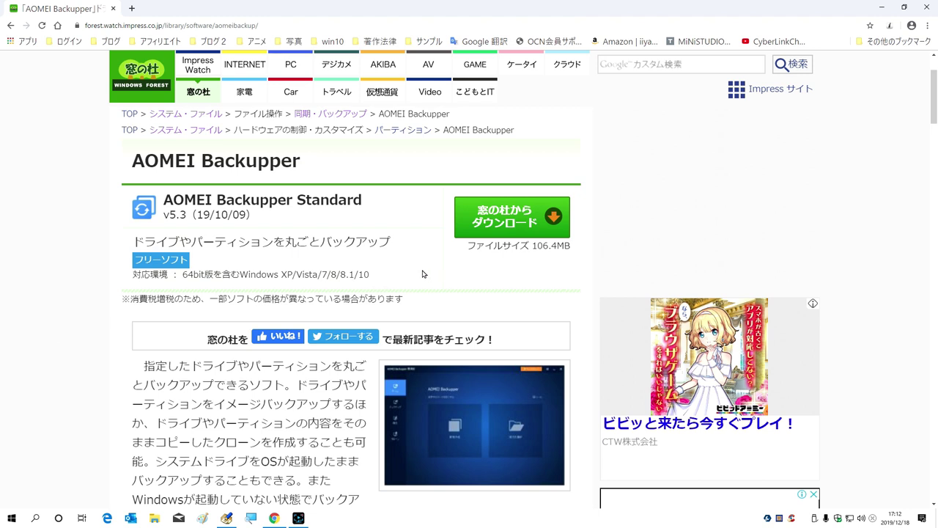
Download AOMEI Backupper Standard from 窓の杜, close the browser and run ABStandard.exe from the Downloads folder.
{"action": "left_click", "coordinate": [478, 223]}
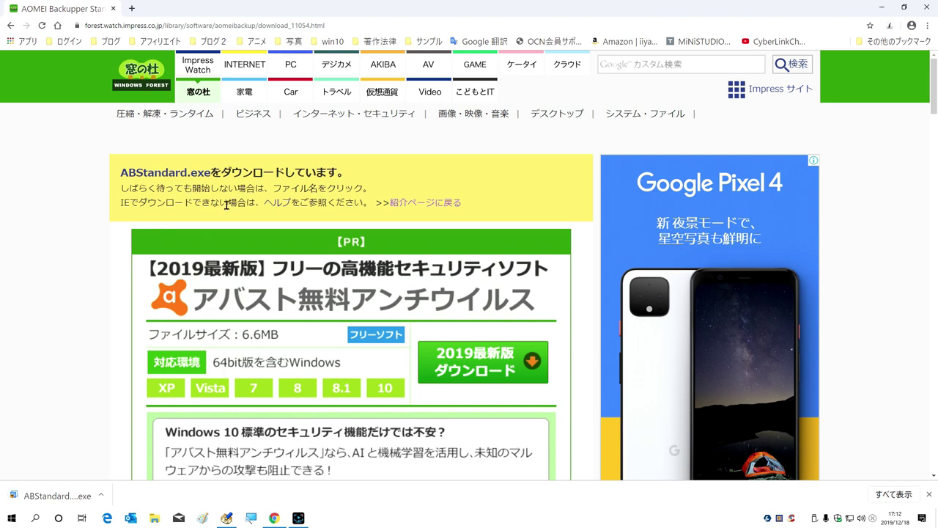
{"action": "left_click", "coordinate": [925, 7]}
{"action": "key", "text": "super+e"}
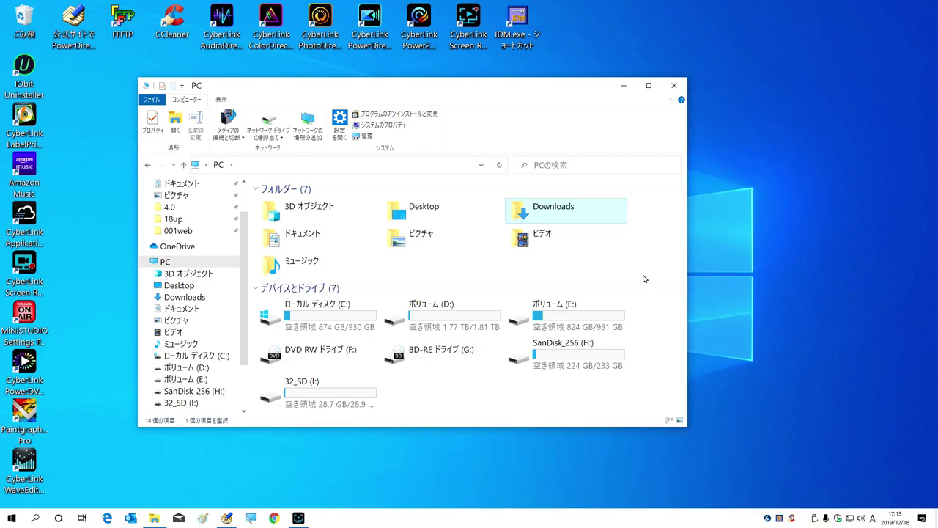
{"action": "double_click", "coordinate": [570, 214]}
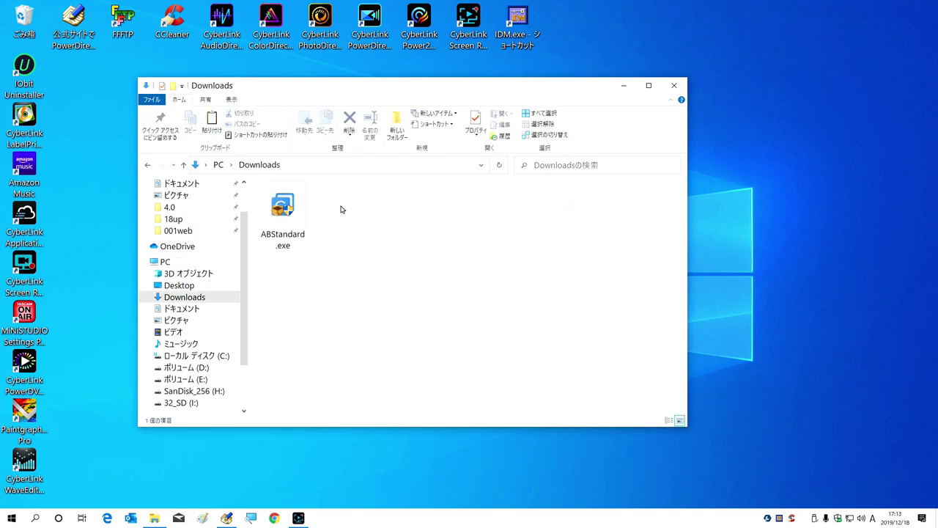
{"action": "left_click", "coordinate": [284, 209]}
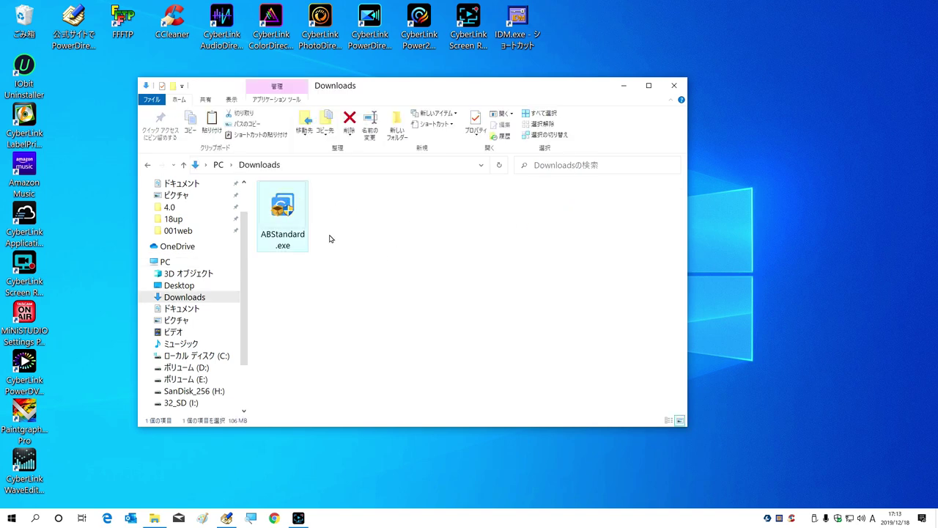
{"action": "double_click", "coordinate": [283, 209]}
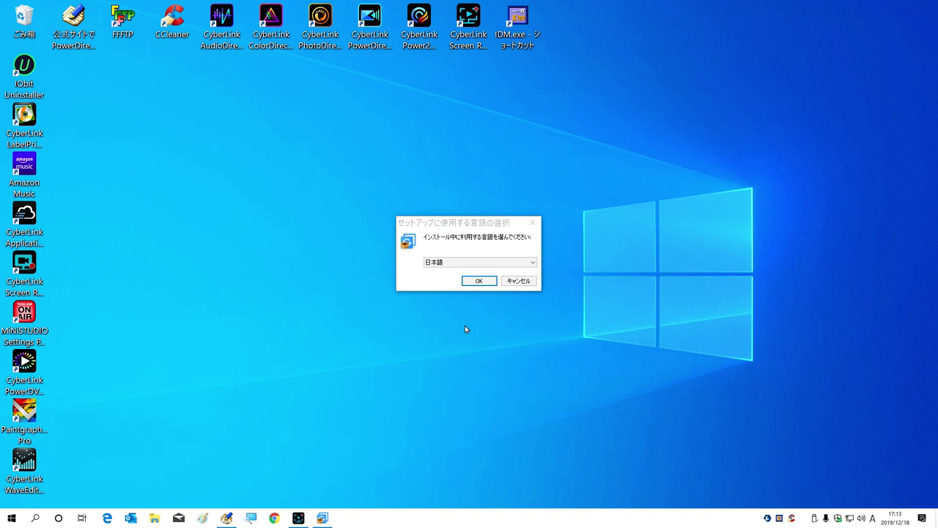
Install AOMEI Backupper Standard with 日本語 as the setup language and move its new shortcut to an empty area of the desktop.
{"action": "left_click", "coordinate": [477, 283]}
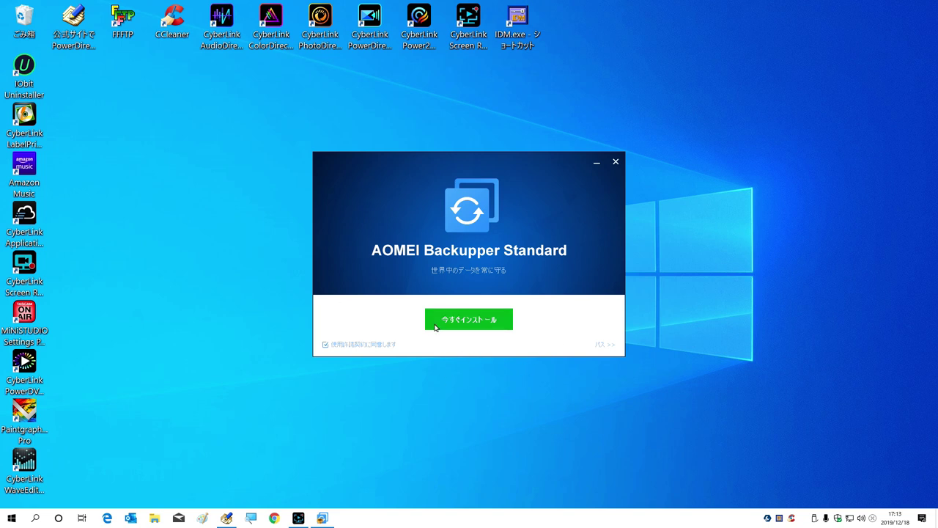
{"action": "left_click", "coordinate": [475, 323]}
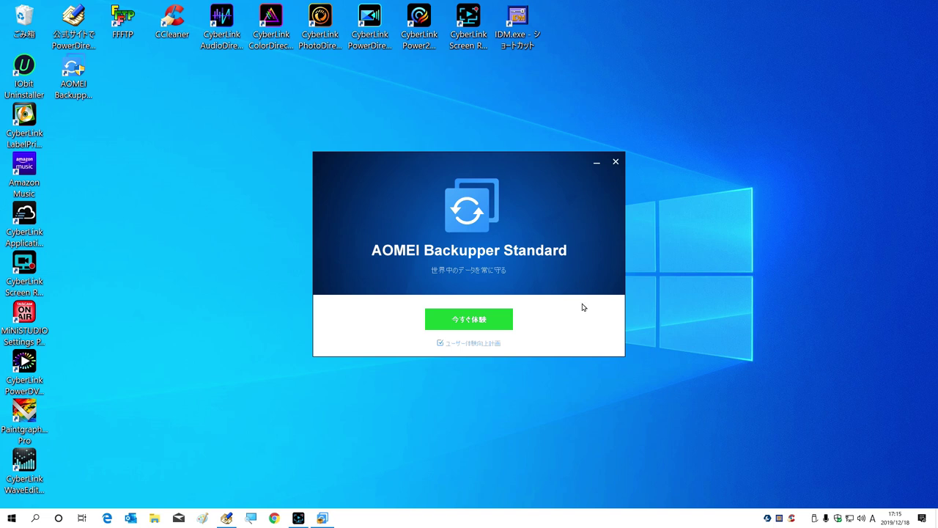
{"action": "left_click", "coordinate": [616, 162]}
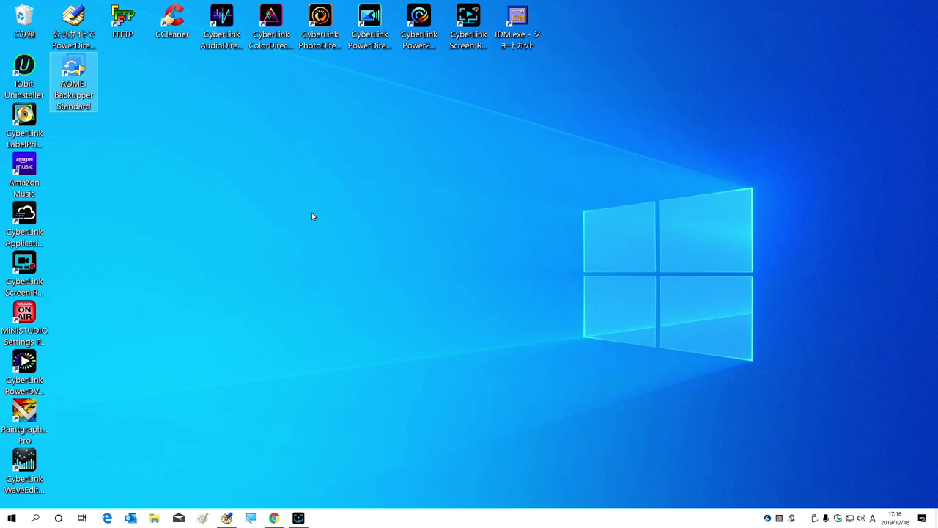
{"action": "left_click_drag", "start_coordinate": [74, 75], "coordinate": [438, 133]}
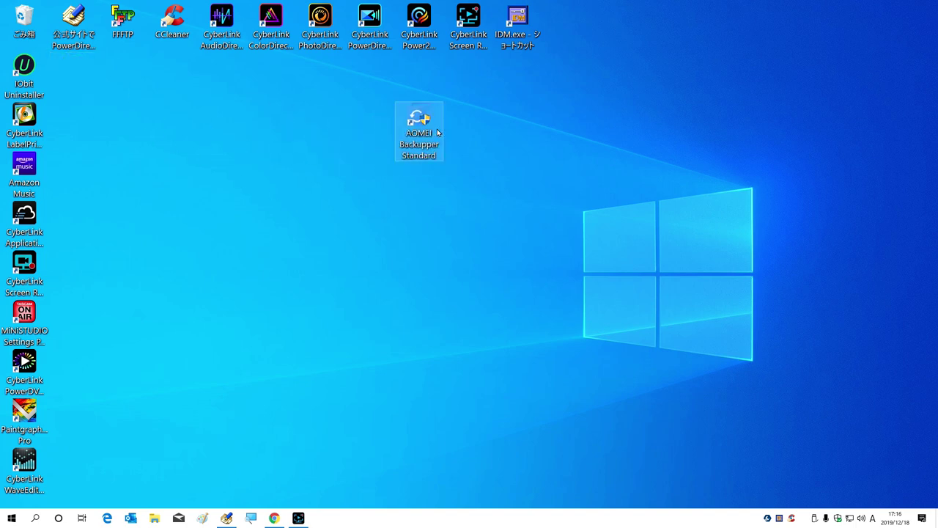
Review the AB Standard, Professional and Technician feature comparison on the AOMEI web page in Chrome, and close the browser.
{"action": "left_click", "coordinate": [273, 518]}
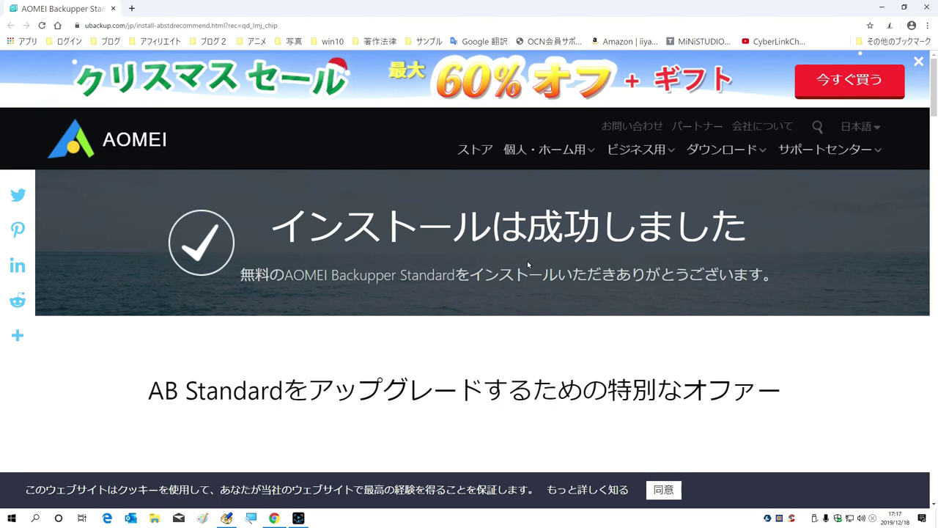
{"action": "scroll", "coordinate": [410, 239], "scroll_direction": "down", "scroll_amount": 5}
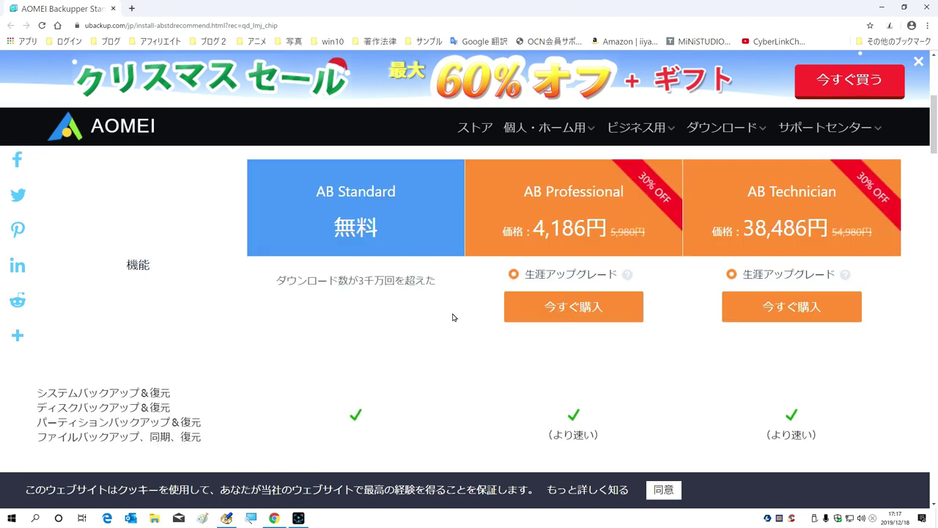
{"action": "scroll", "coordinate": [453, 318], "scroll_direction": "down", "scroll_amount": 5}
{"action": "scroll", "coordinate": [432, 299], "scroll_direction": "down", "scroll_amount": 4}
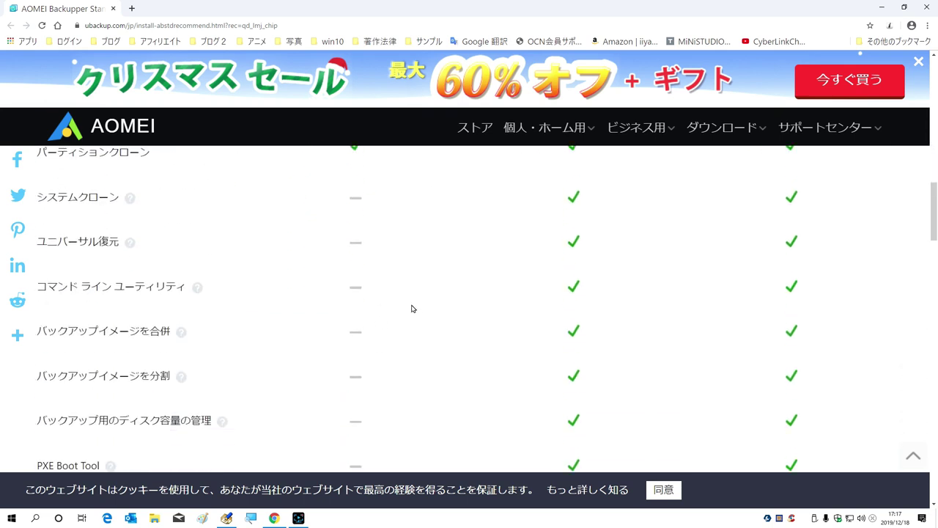
{"action": "scroll", "coordinate": [413, 303], "scroll_direction": "down", "scroll_amount": 10}
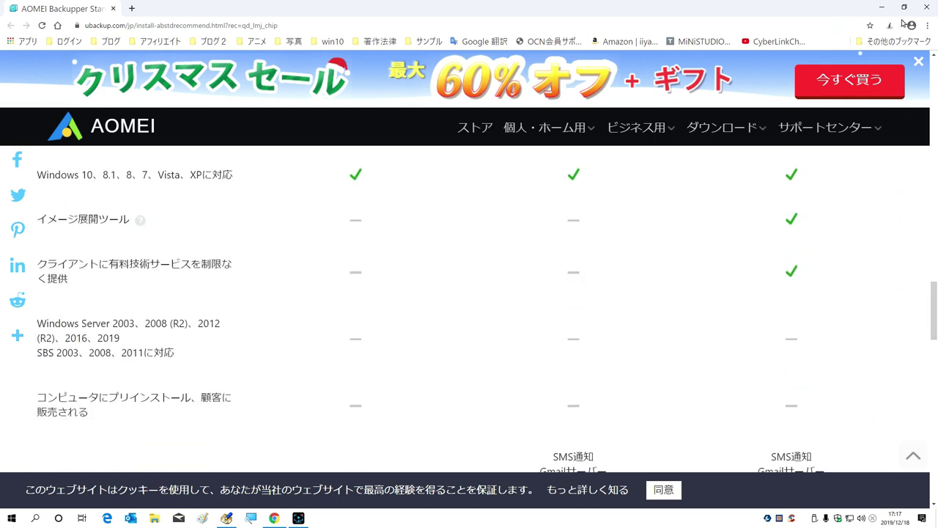
{"action": "left_click", "coordinate": [922, 8]}
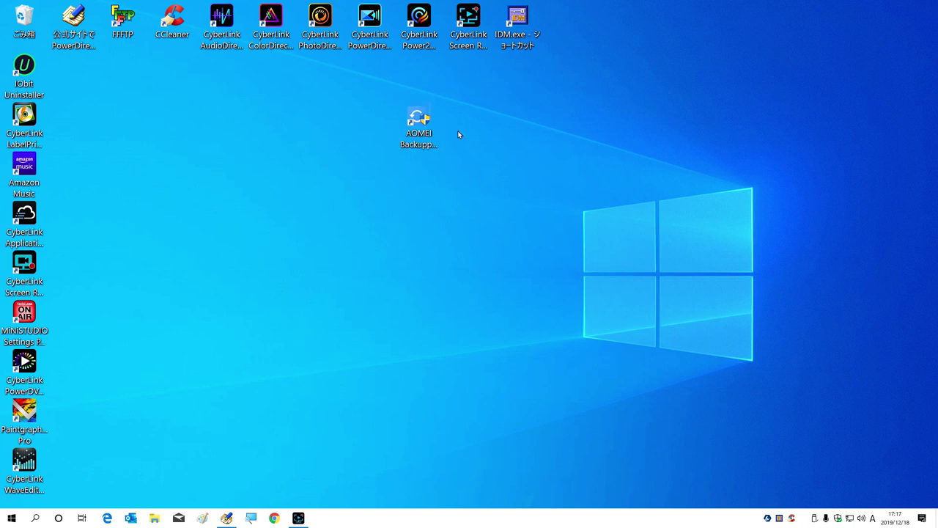
Launch AOMEI Backupper from its desktop shortcut, dismissing the upgrade offer, and open the システムバックアップ setup.
{"action": "left_click", "coordinate": [415, 116]}
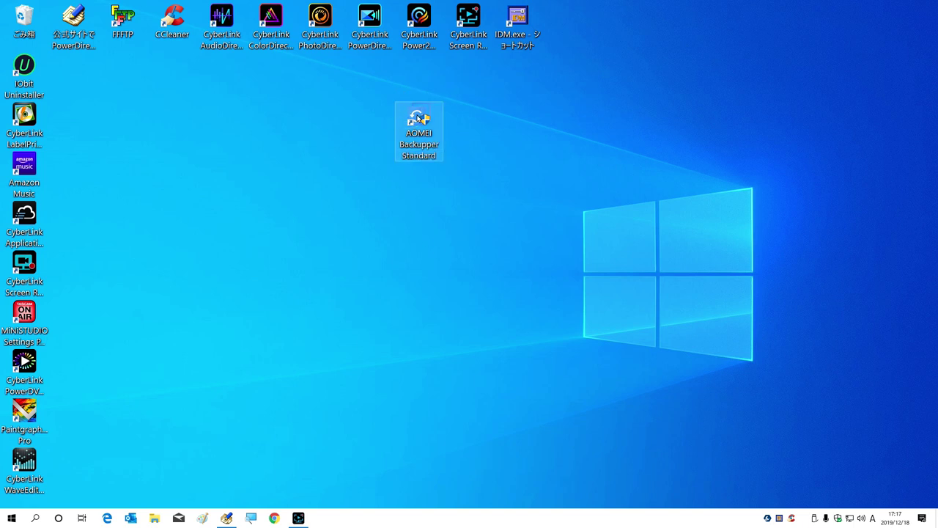
{"action": "double_click", "coordinate": [418, 118]}
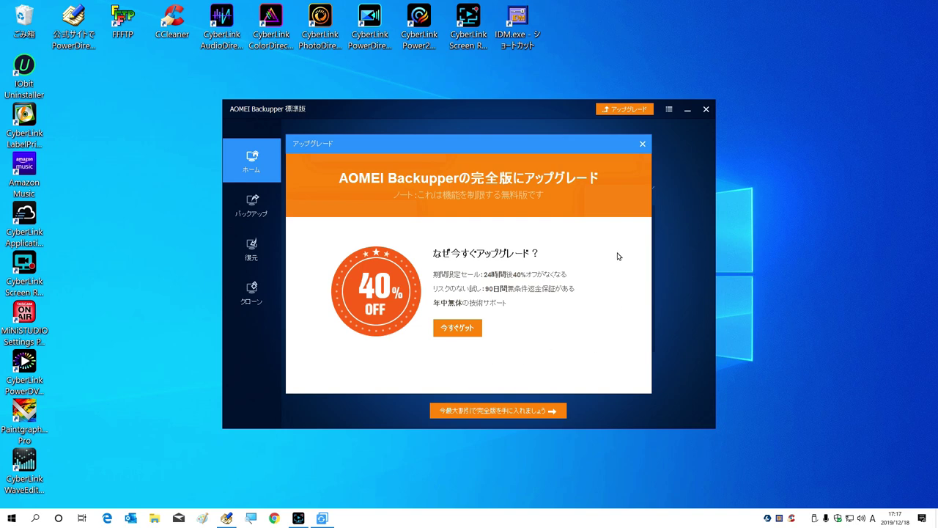
{"action": "left_click", "coordinate": [642, 143]}
{"action": "left_click", "coordinate": [642, 145]}
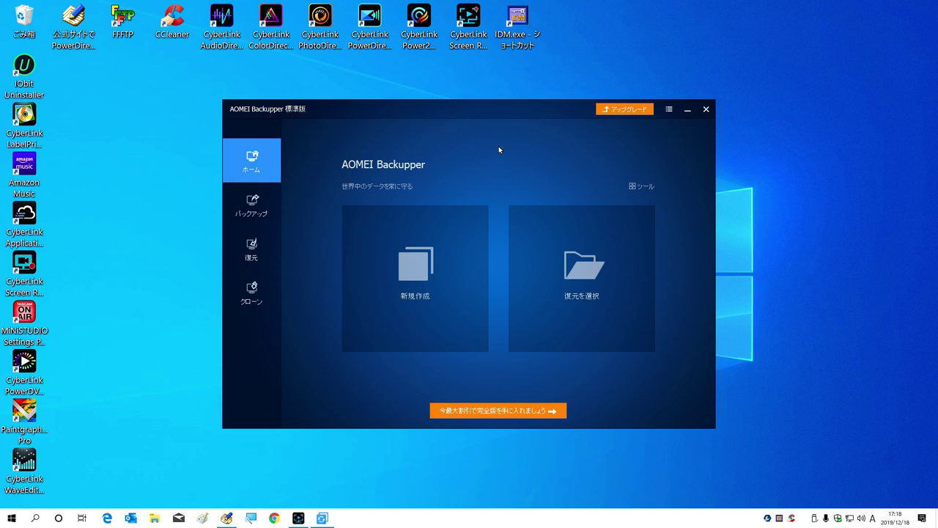
{"action": "left_click", "coordinate": [251, 209]}
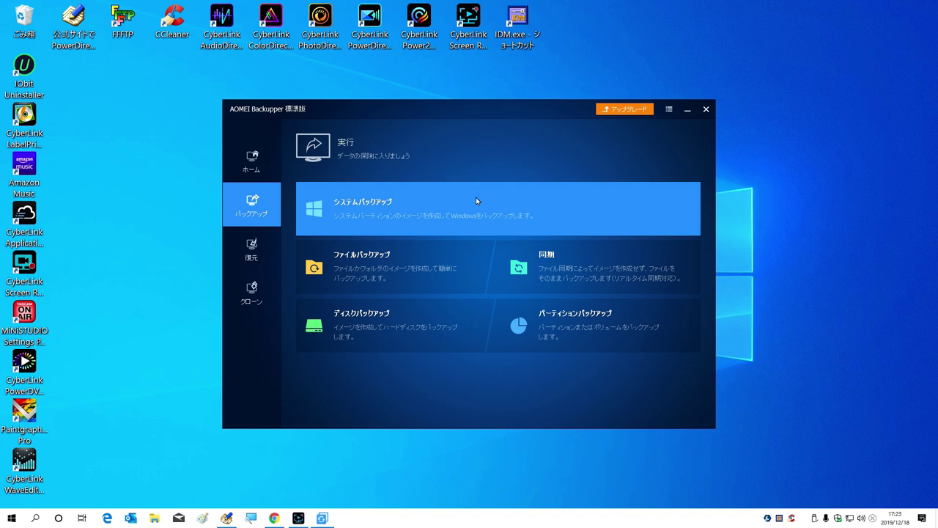
{"action": "left_click", "coordinate": [409, 213]}
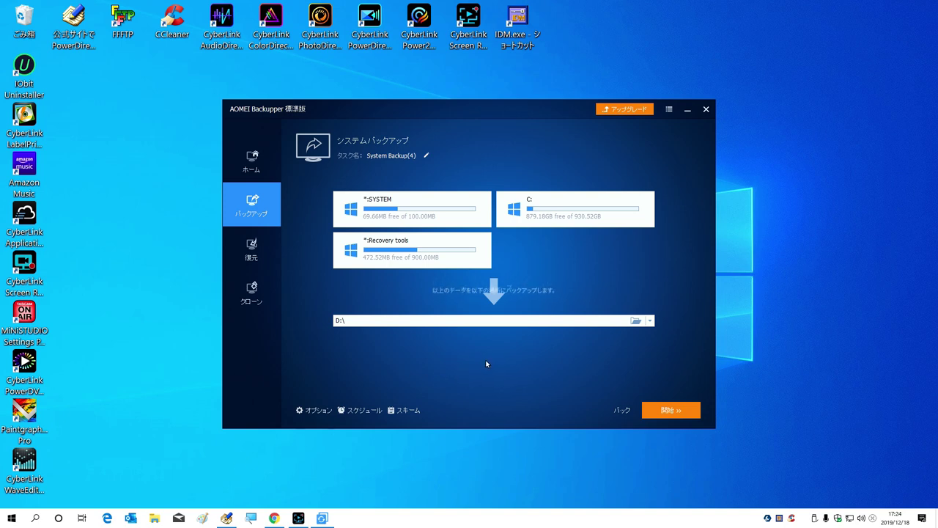
Open the PC view in File Explorer and examine each connected drive from C: through I:.
{"action": "left_click", "coordinate": [154, 518]}
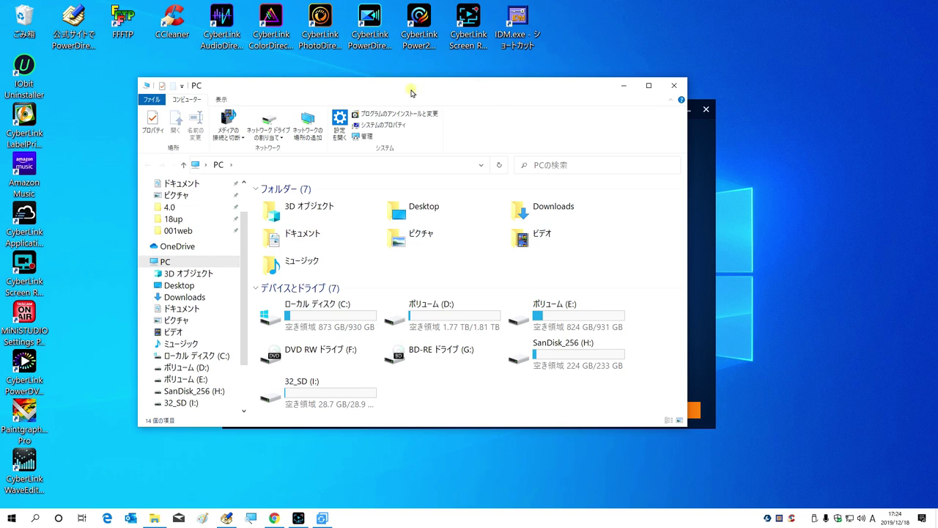
{"action": "left_click_drag", "start_coordinate": [411, 85], "coordinate": [486, 54]}
{"action": "left_click", "coordinate": [400, 286]}
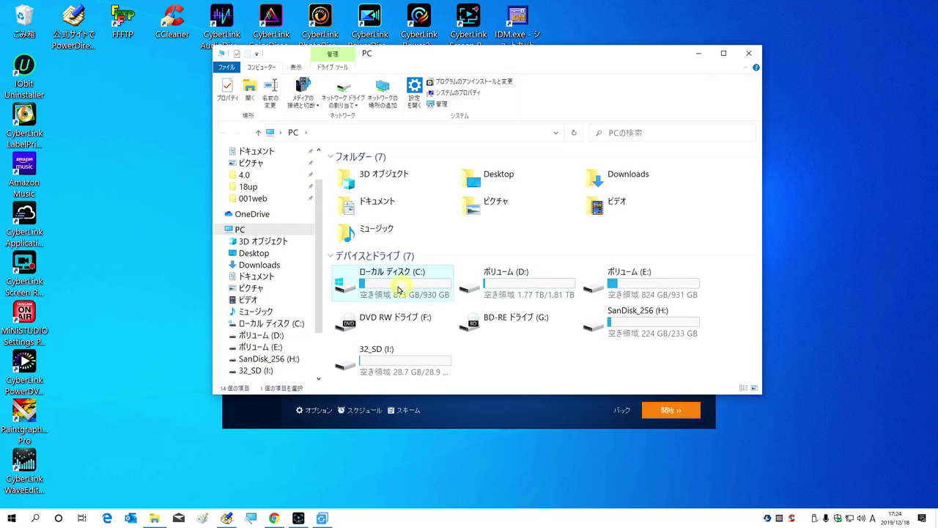
{"action": "left_click", "coordinate": [505, 293]}
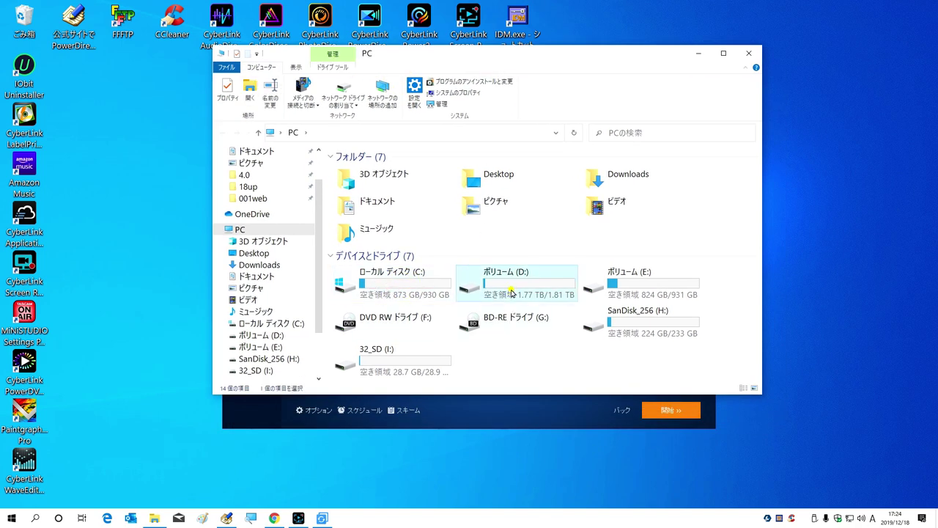
{"action": "left_click", "coordinate": [622, 290]}
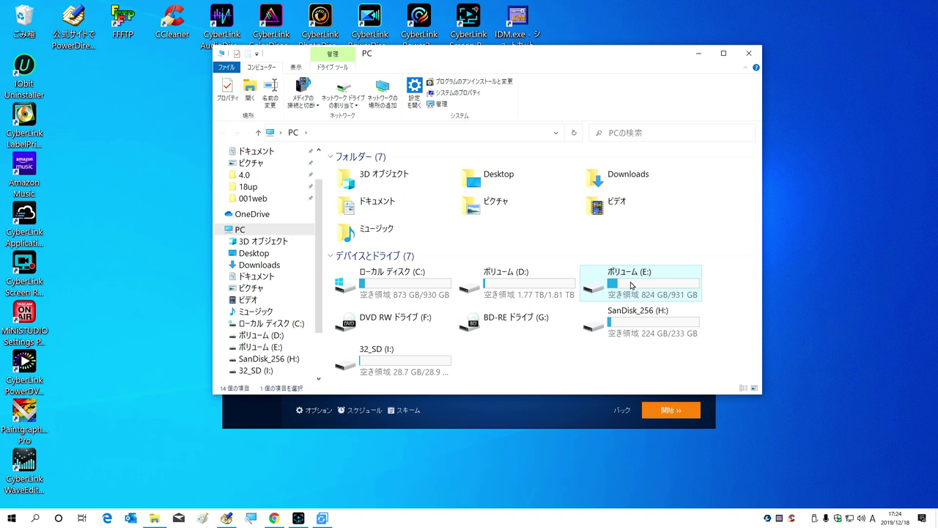
{"action": "left_click", "coordinate": [388, 320]}
{"action": "left_click", "coordinate": [502, 322]}
{"action": "left_click", "coordinate": [628, 321]}
{"action": "left_click", "coordinate": [407, 357]}
{"action": "left_click", "coordinate": [405, 288]}
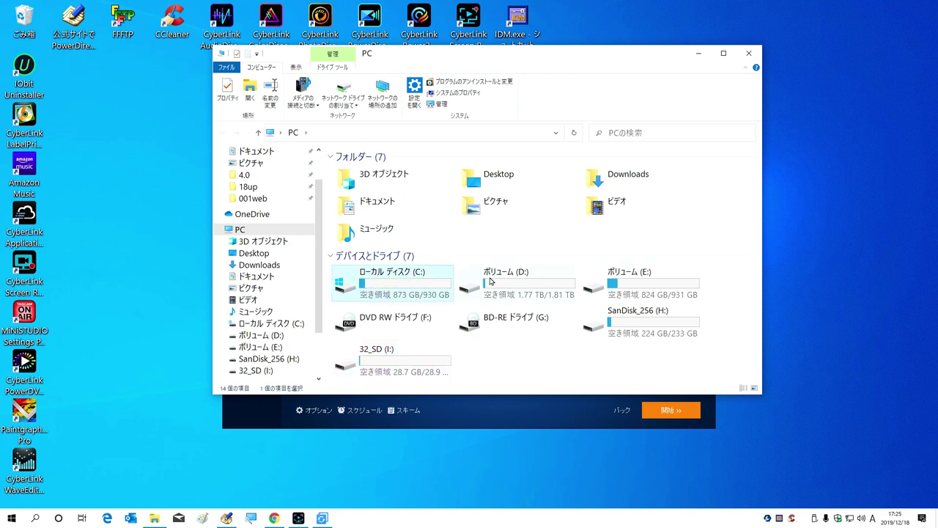
Compare the system drive C: with volumes D: and E: as possible backup destinations.
{"action": "left_click", "coordinate": [647, 281]}
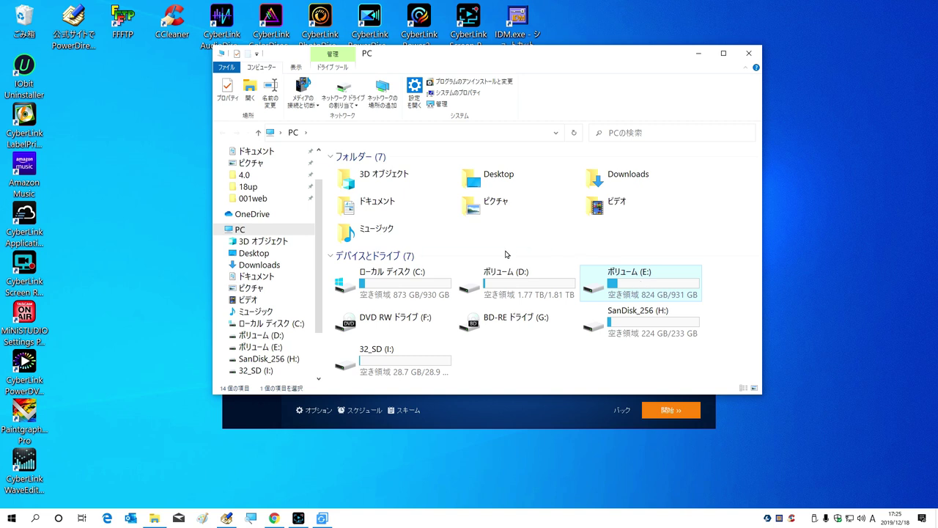
{"action": "left_click", "coordinate": [512, 285]}
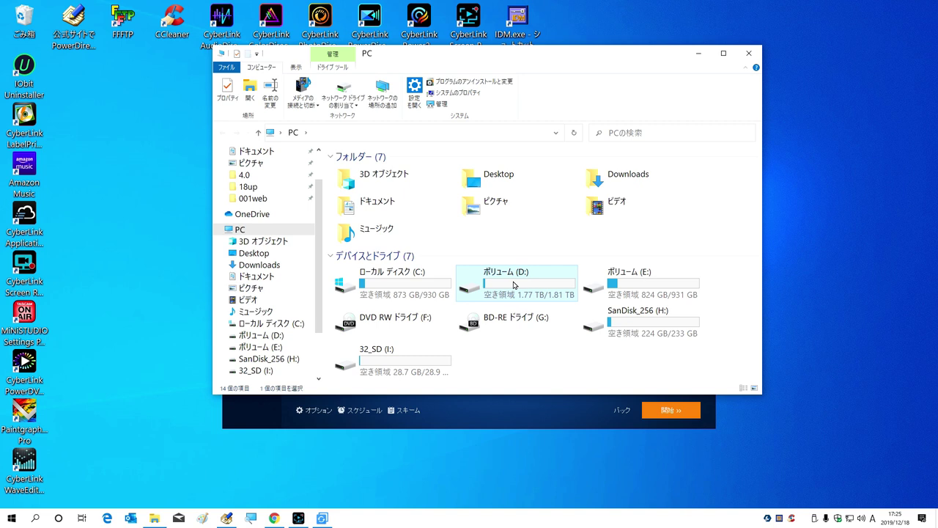
{"action": "left_click", "coordinate": [396, 290]}
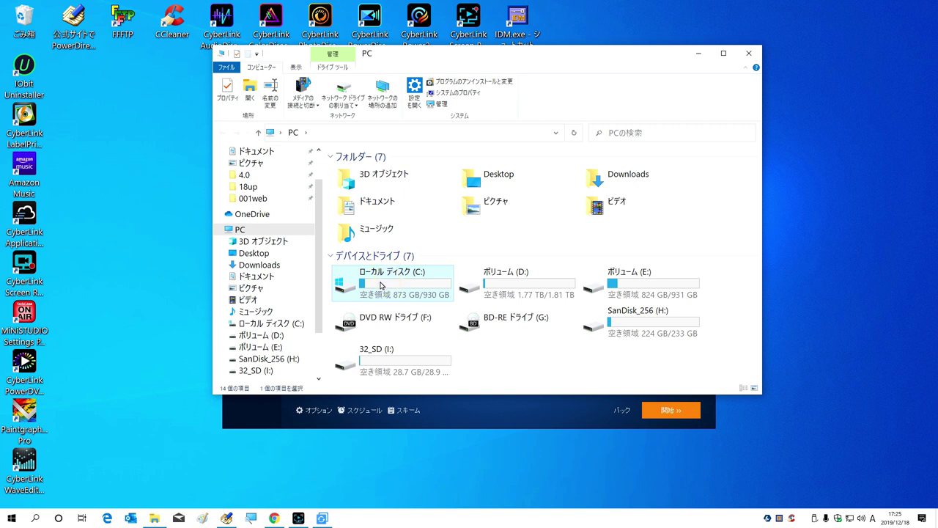
{"action": "left_click", "coordinate": [498, 283]}
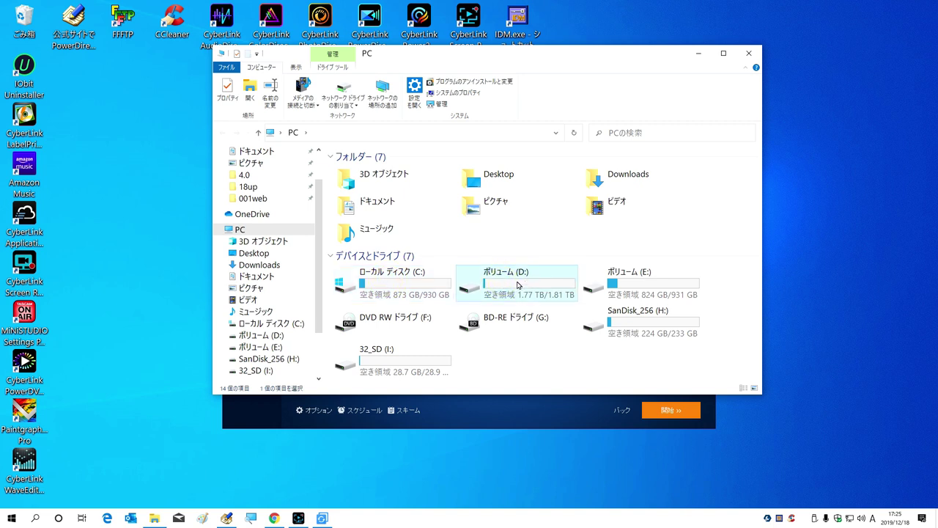
{"action": "left_click", "coordinate": [628, 291]}
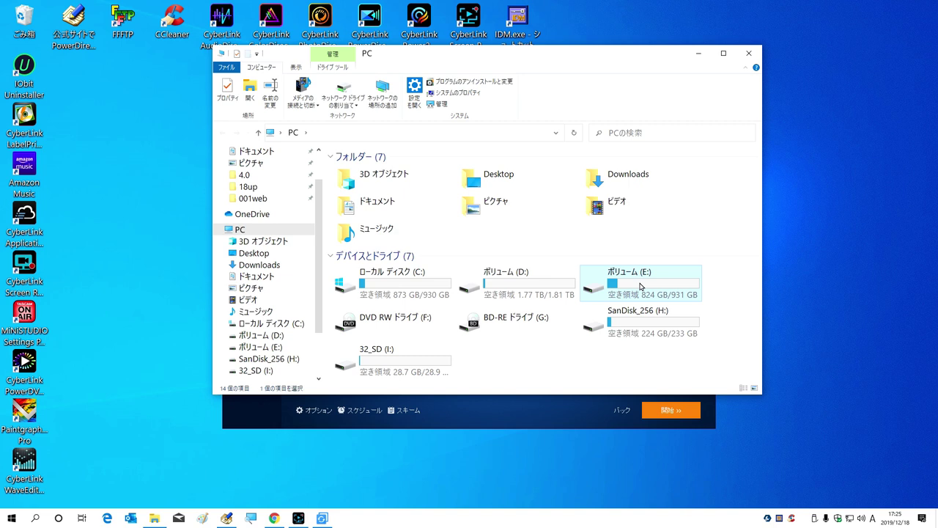
{"action": "left_click", "coordinate": [414, 289]}
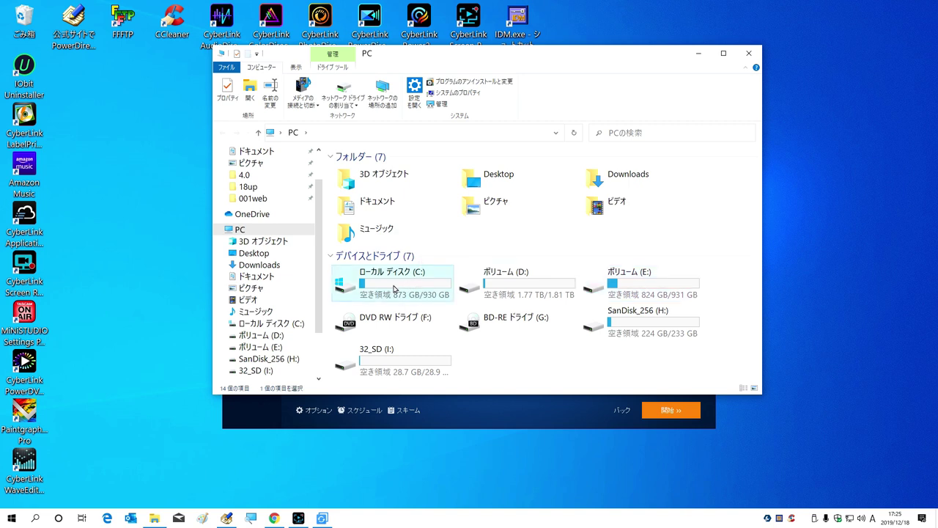
{"action": "left_click", "coordinate": [513, 288]}
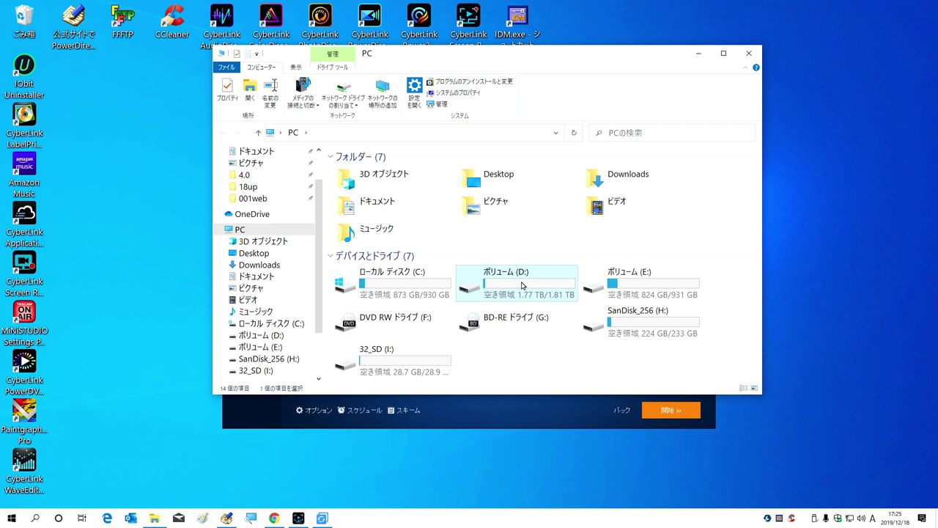
{"action": "left_click", "coordinate": [420, 286]}
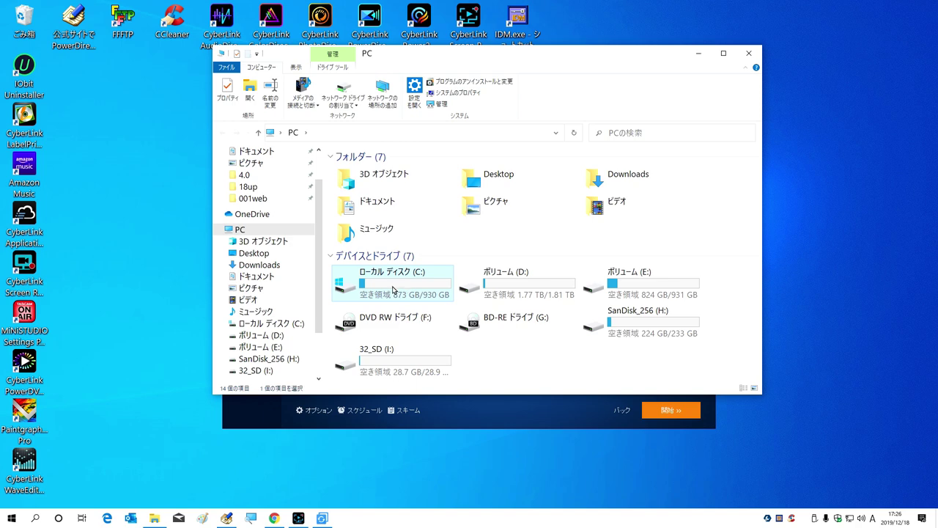
{"action": "left_click", "coordinate": [485, 286]}
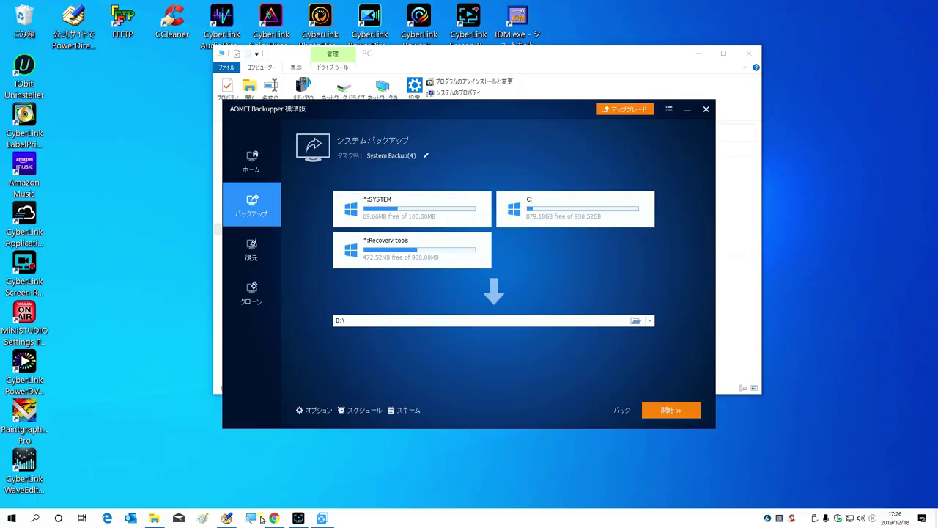
Browse the PC drives for the system backup destination and choose ボリューム (D:).
{"action": "left_click", "coordinate": [253, 517]}
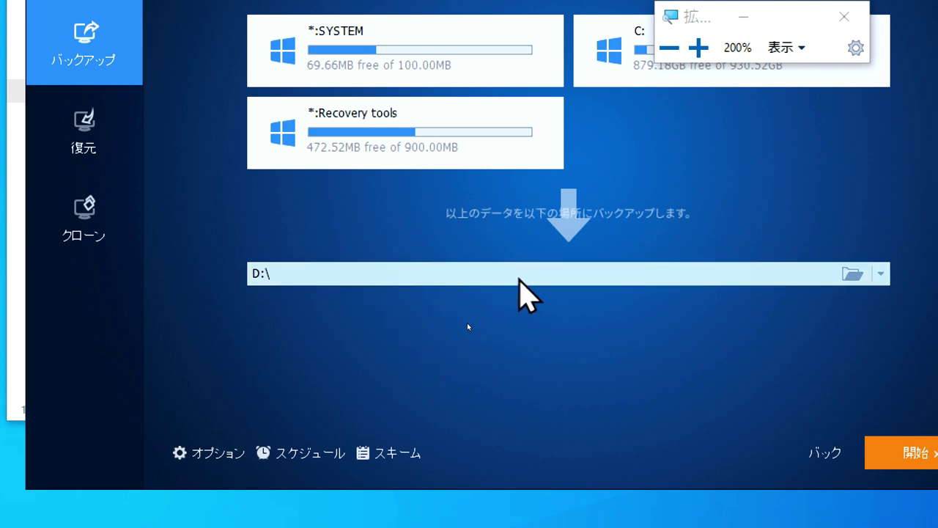
{"action": "left_click", "coordinate": [491, 275]}
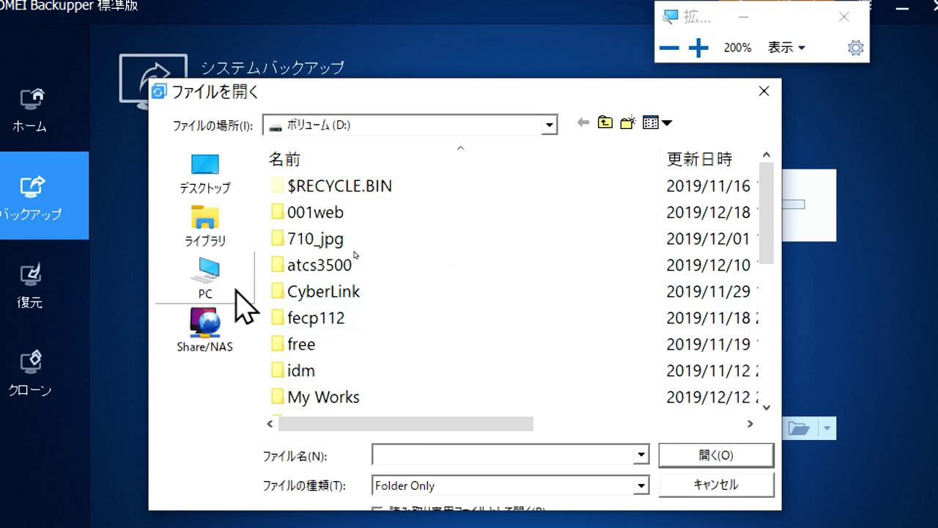
{"action": "left_click", "coordinate": [204, 290]}
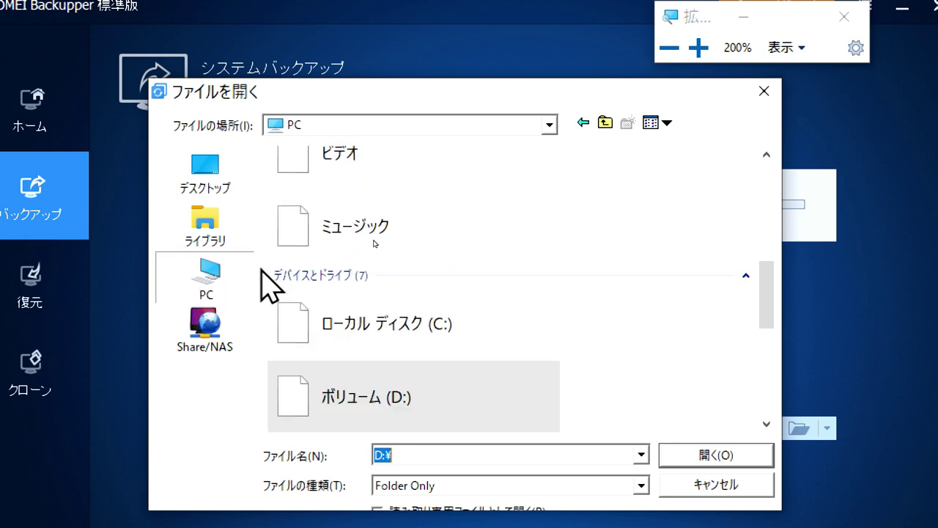
{"action": "scroll", "coordinate": [640, 309], "scroll_direction": "down", "scroll_amount": 2}
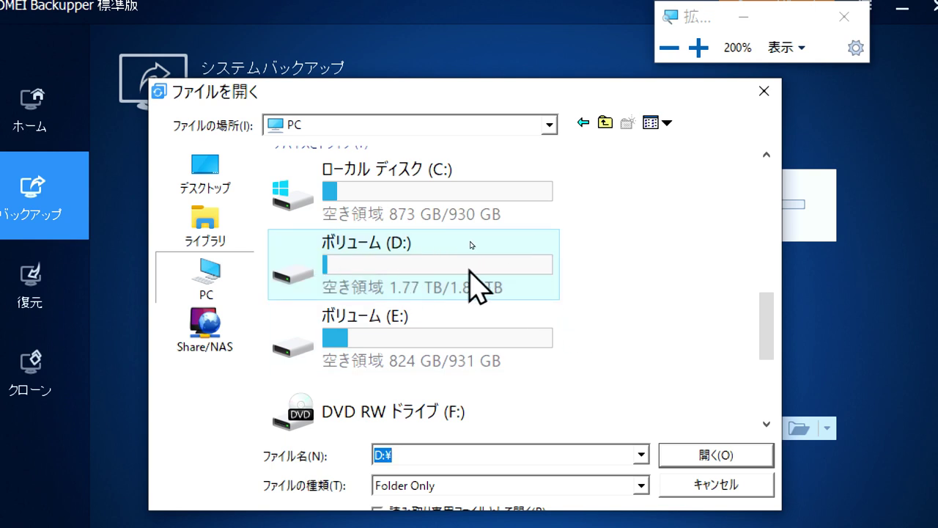
{"action": "left_click", "coordinate": [431, 341]}
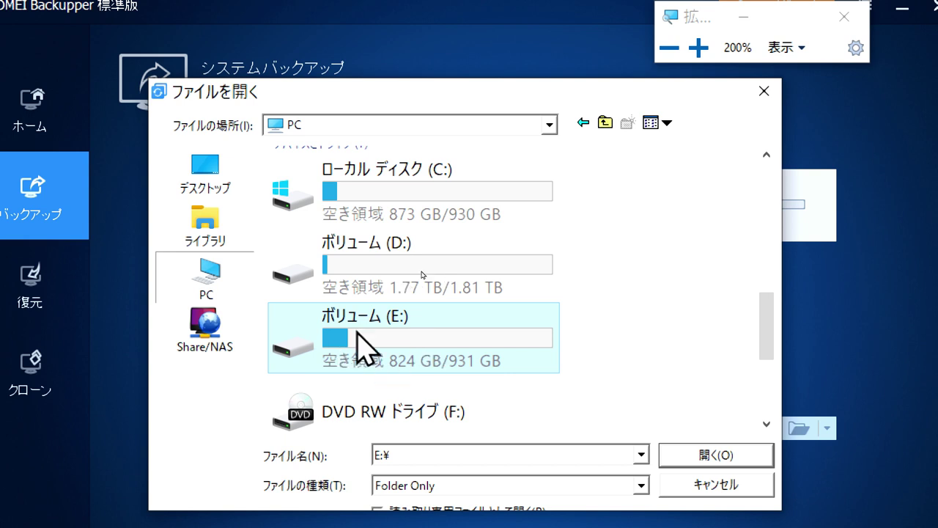
{"action": "left_click", "coordinate": [334, 266]}
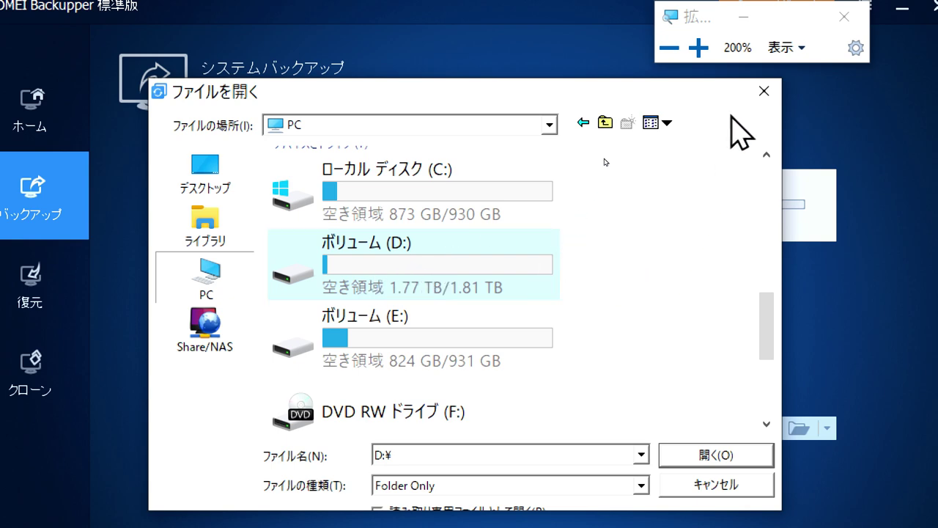
{"action": "left_click", "coordinate": [844, 16]}
{"action": "left_click", "coordinate": [594, 351]}
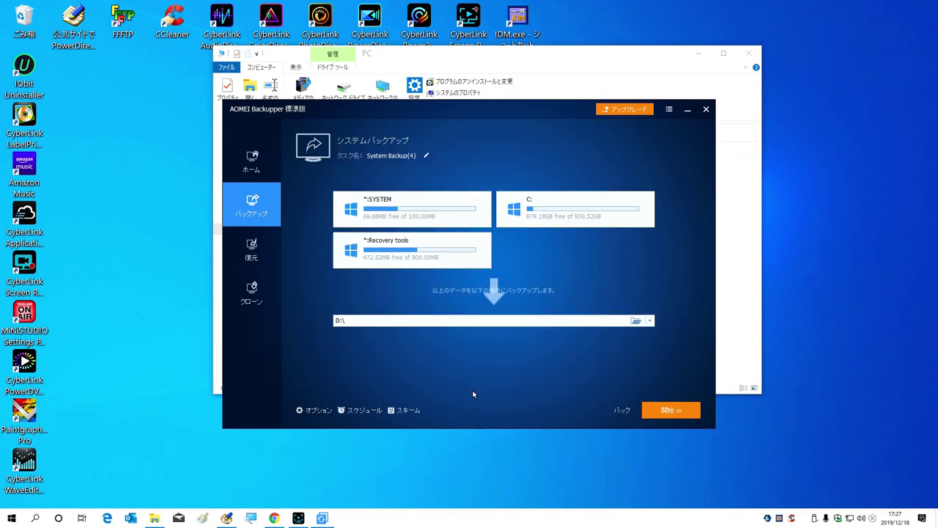
Rename the system backup task as 001test.
{"action": "key", "text": "super+plus"}
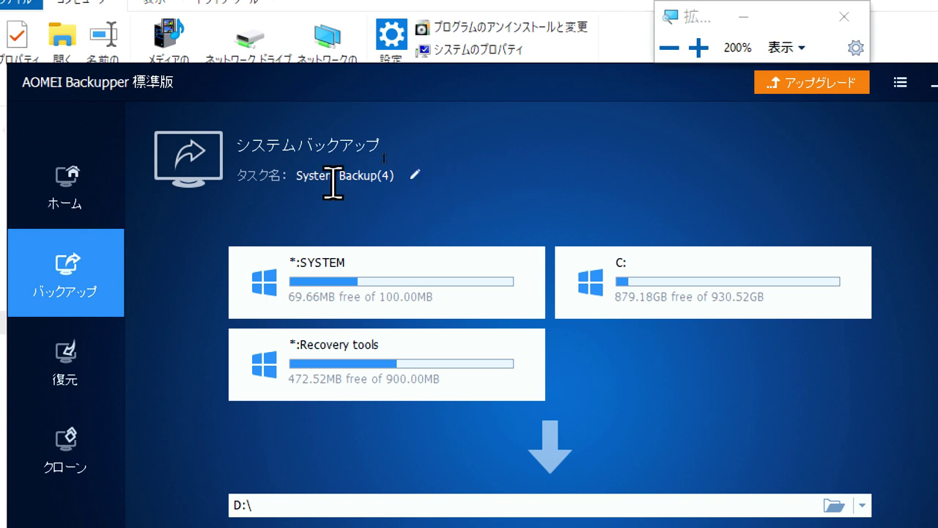
{"action": "left_click", "coordinate": [298, 175]}
{"action": "mouse_move", "coordinate": [297, 176]}
{"action": "left_mouse_down"}
{"action": "mouse_move", "coordinate": [420, 182]}
{"action": "mouse_move", "coordinate": [438, 218]}
{"action": "left_mouse_up"}
{"action": "left_click", "coordinate": [441, 166]}
{"action": "left_click", "coordinate": [416, 175]}
{"action": "key", "text": "ctrl+a"}
{"action": "type", "text": "001test"}
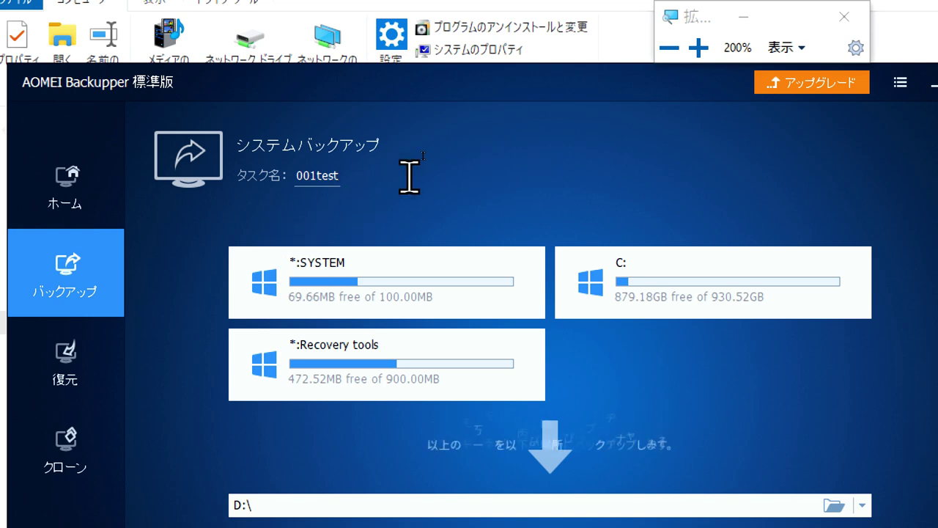
{"action": "left_click", "coordinate": [503, 163]}
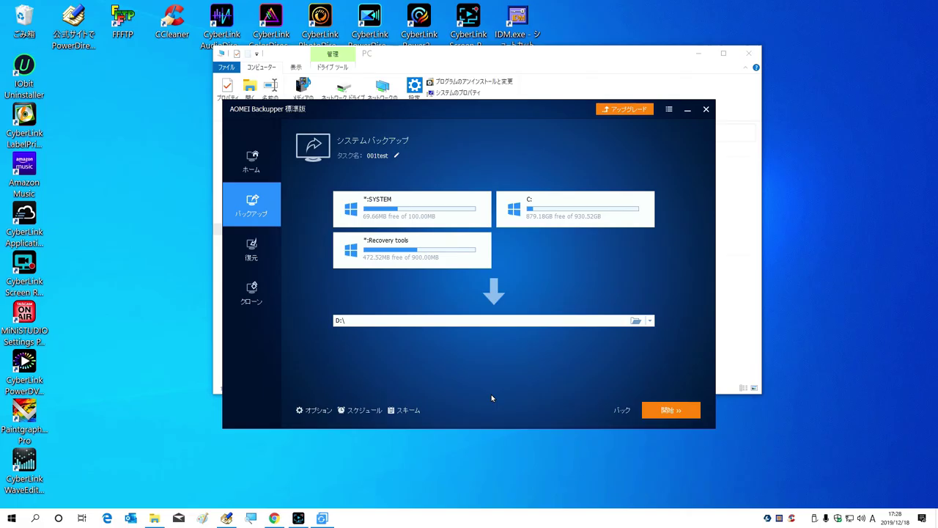
Run the 001test system backup to D:\ and finish the completed operation.
{"action": "left_click", "coordinate": [664, 414]}
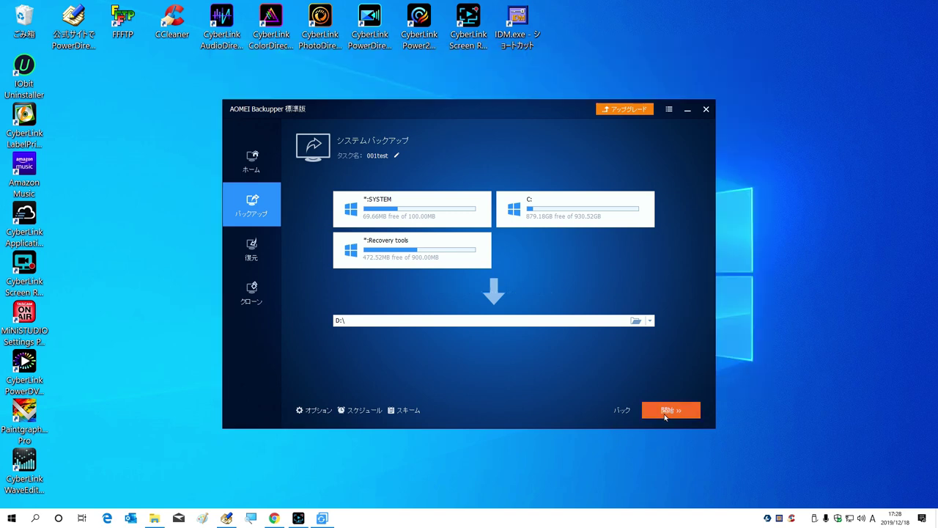
{"action": "left_click", "coordinate": [667, 412]}
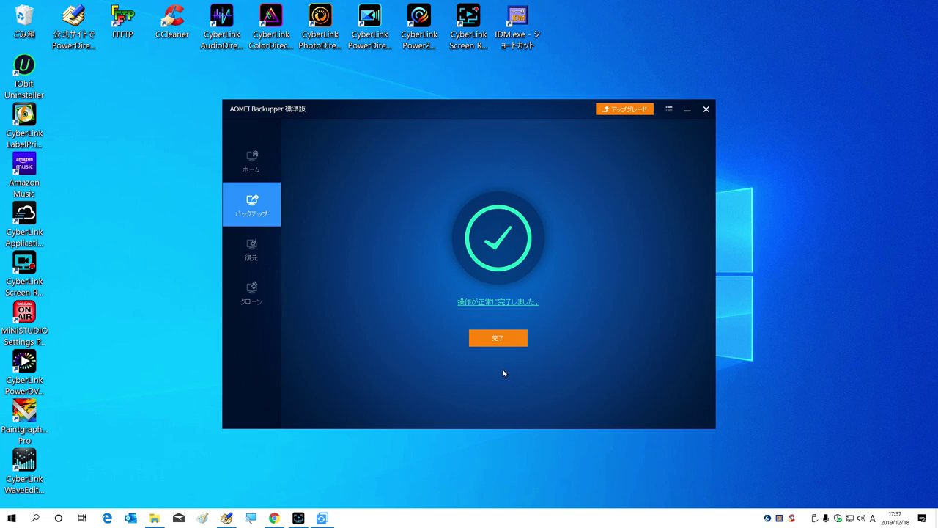
{"action": "left_click", "coordinate": [496, 338]}
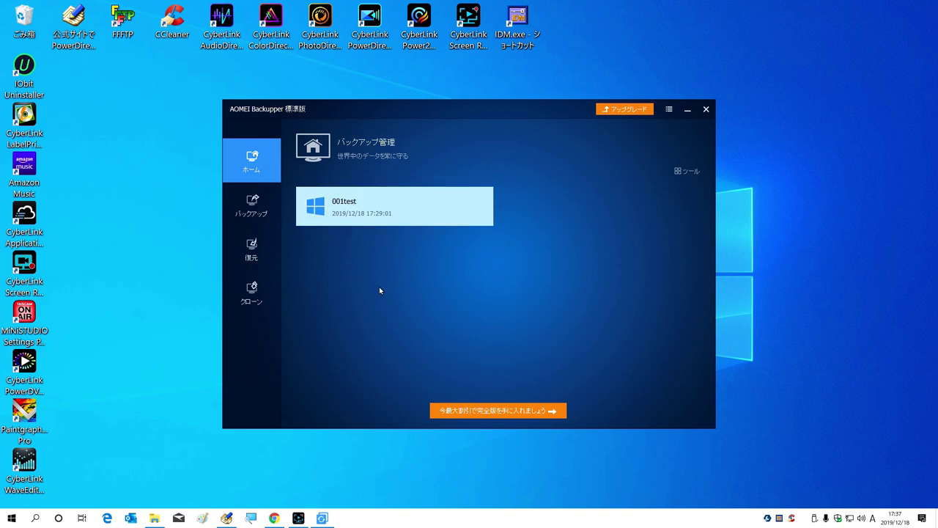
Inspect the backup image 001test.adi in the 001test folder on drive D: in File Explorer, and close the window.
{"action": "mouse_move", "coordinate": [342, 217]}
{"action": "left_click", "coordinate": [154, 518]}
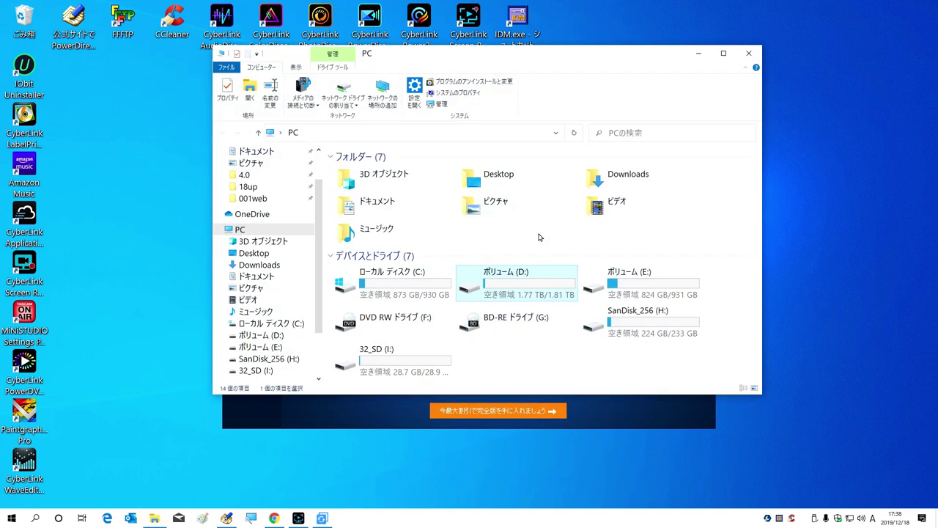
{"action": "double_click", "coordinate": [513, 285]}
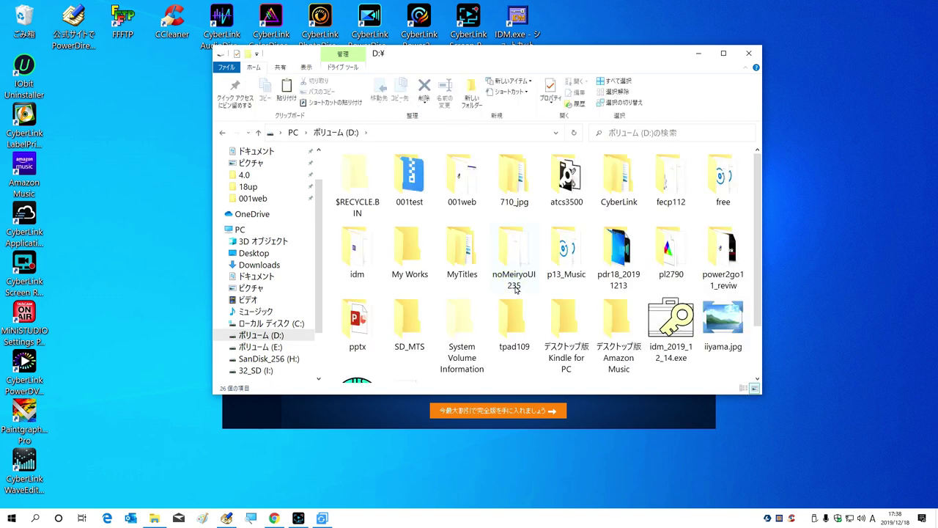
{"action": "left_click", "coordinate": [410, 184]}
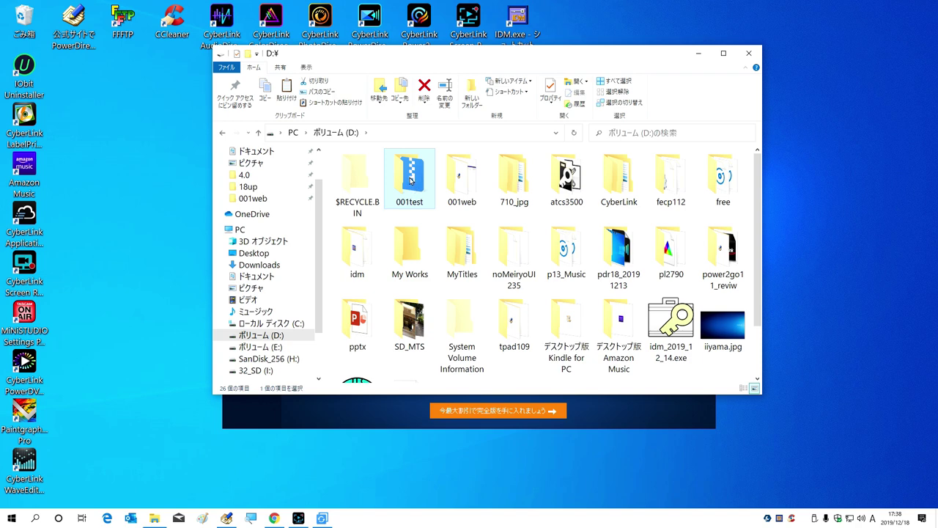
{"action": "double_click", "coordinate": [411, 179]}
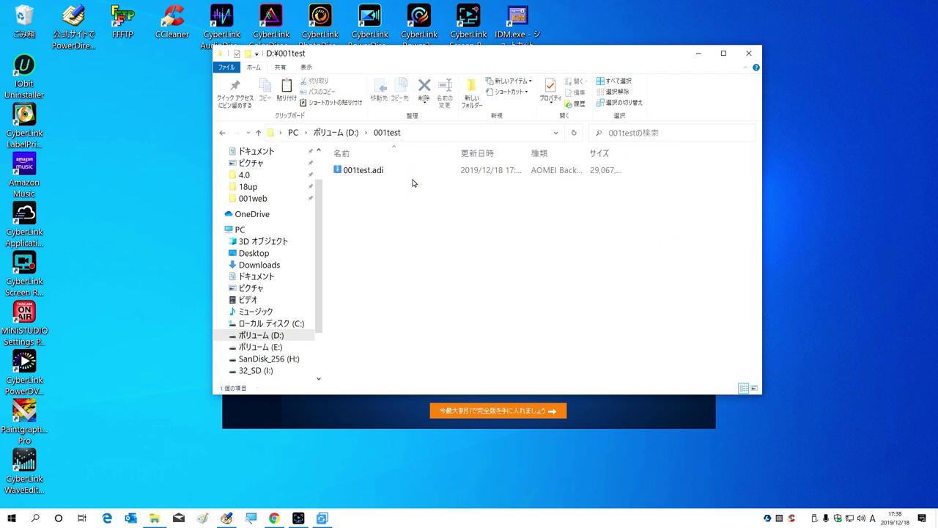
{"action": "left_click", "coordinate": [391, 177]}
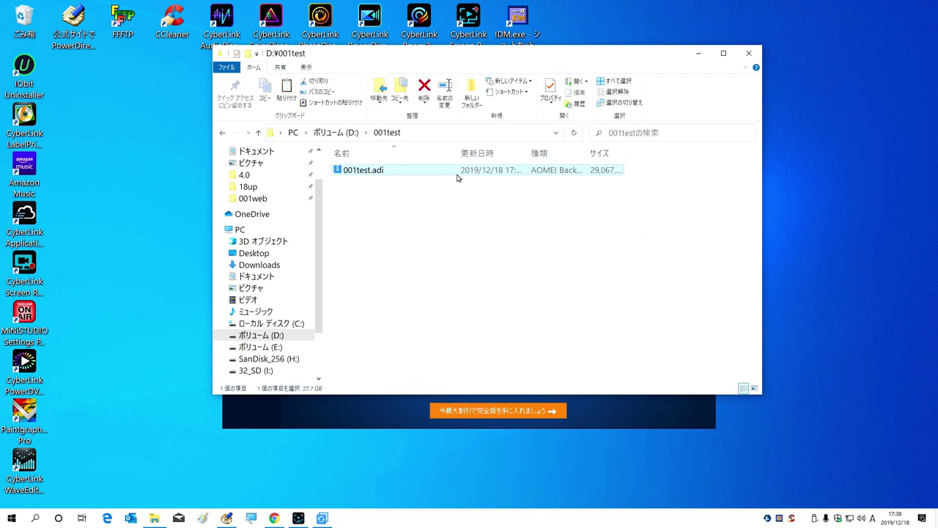
{"action": "key", "text": "super+plus"}
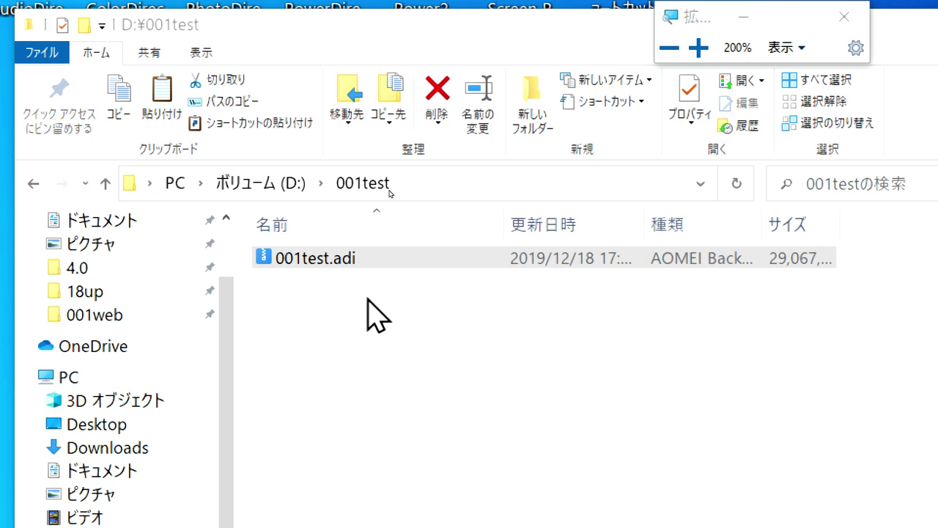
{"action": "key", "text": "alt+Up"}
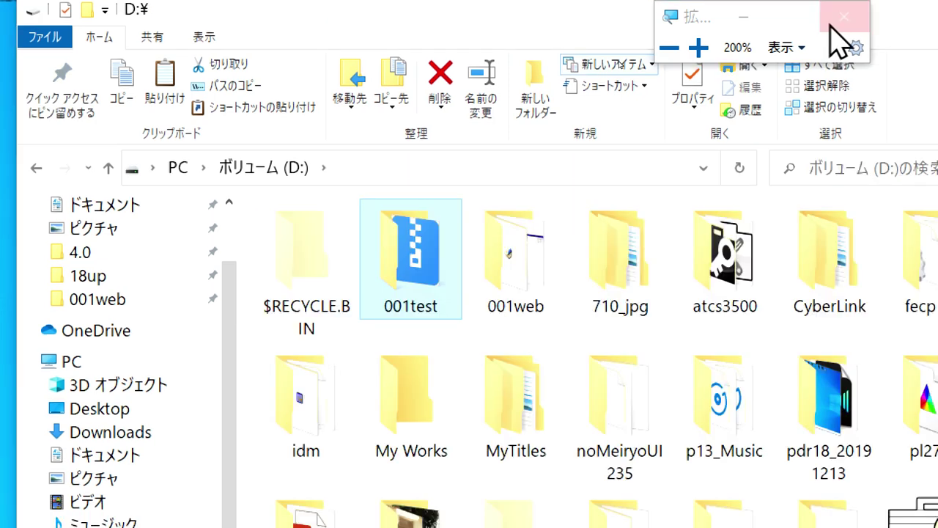
{"action": "left_click", "coordinate": [844, 16]}
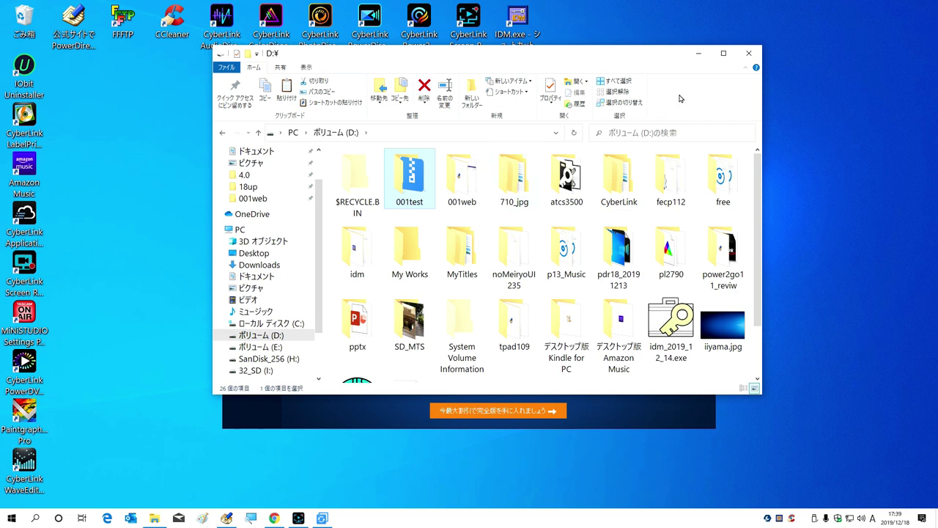
{"action": "left_click", "coordinate": [742, 54]}
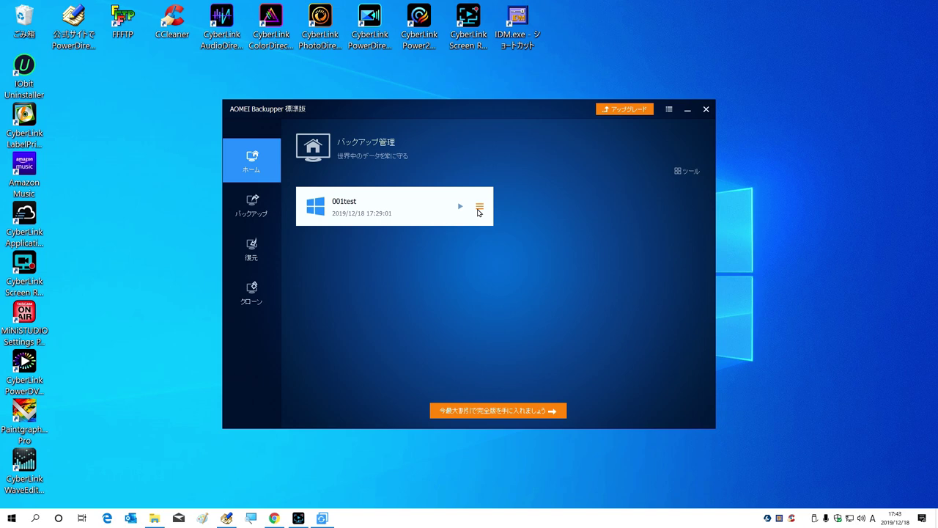
Review the operations available for the 001test backup task.
{"action": "left_click", "coordinate": [481, 208]}
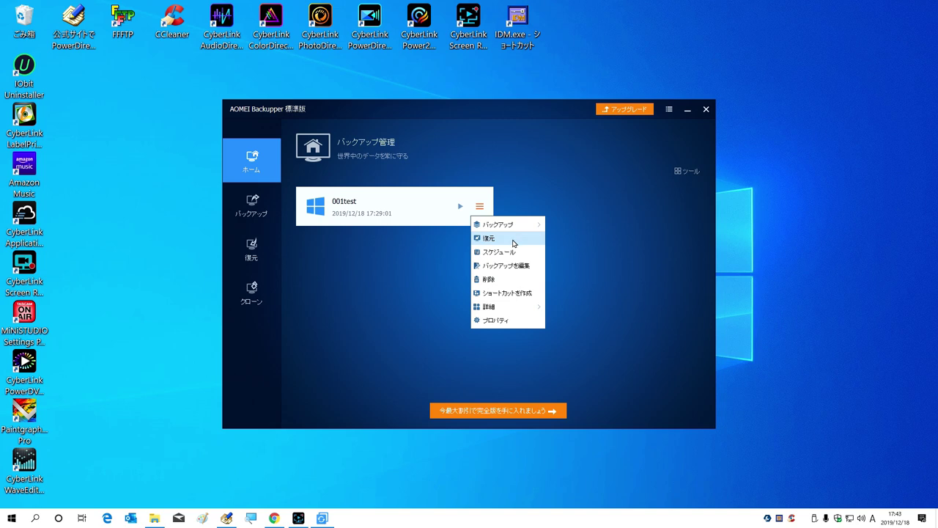
{"action": "left_click", "coordinate": [657, 337]}
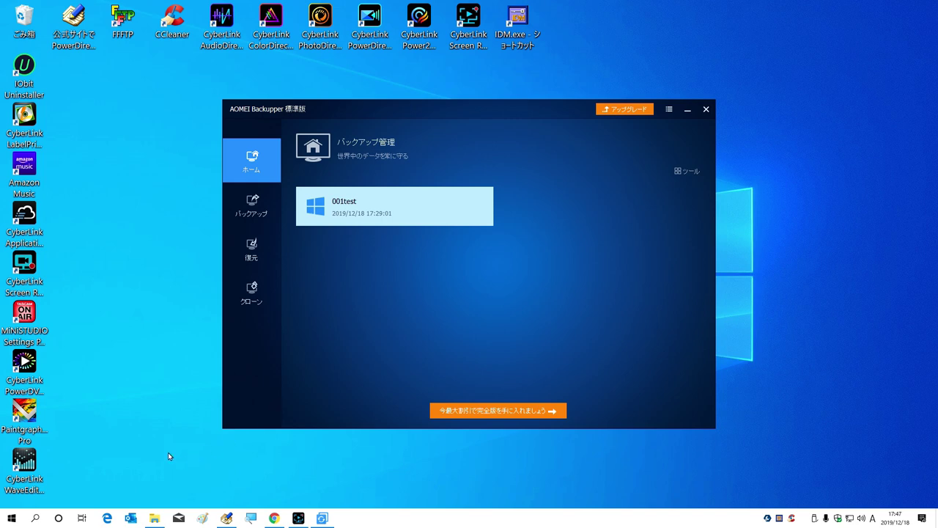
{"action": "left_click", "coordinate": [156, 518]}
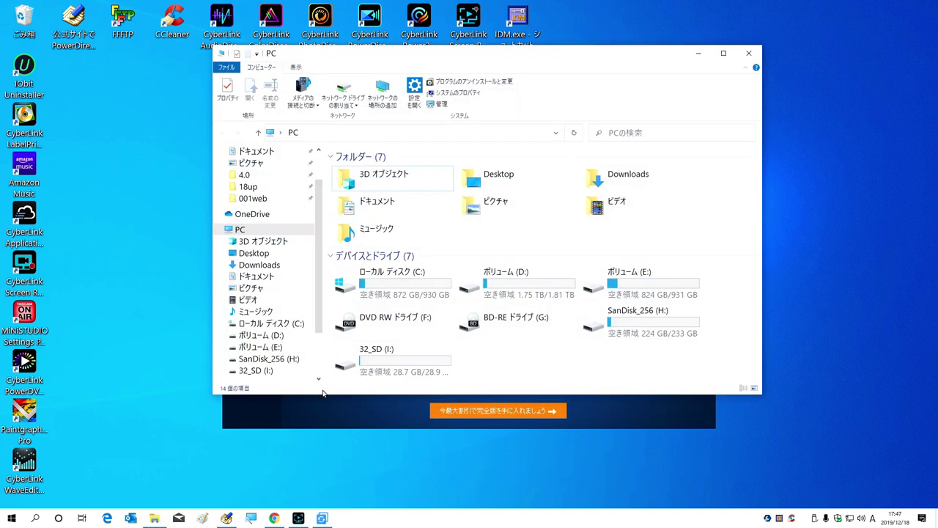
{"action": "left_click", "coordinate": [607, 331]}
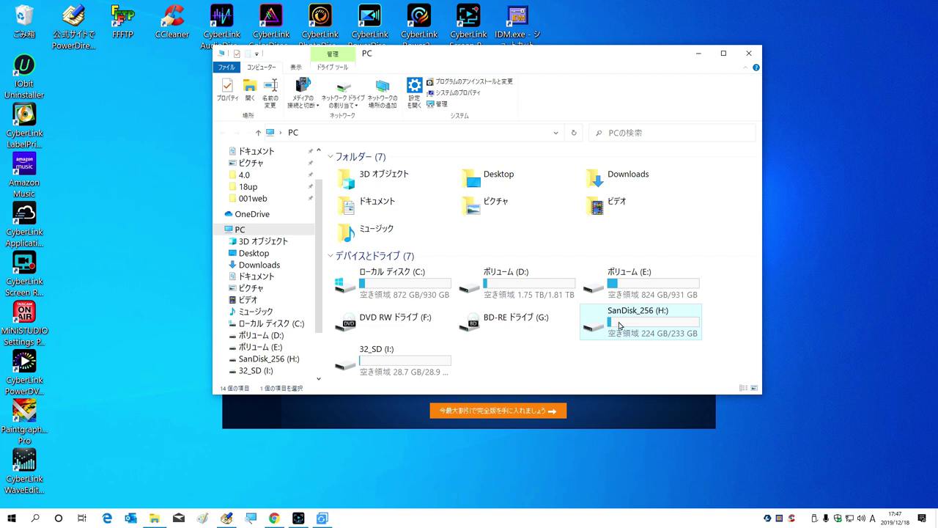
{"action": "left_click", "coordinate": [418, 363]}
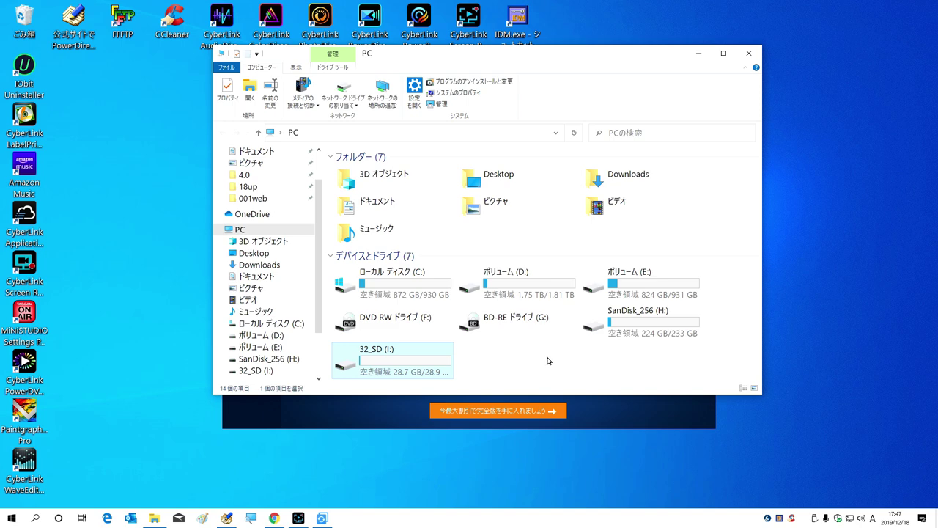
{"action": "right_click", "coordinate": [375, 360]}
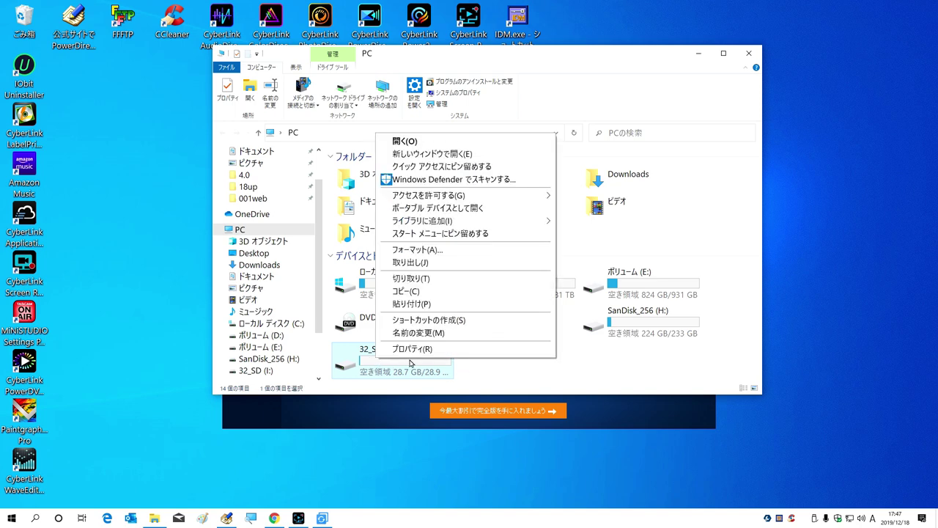
{"action": "left_click", "coordinate": [374, 368]}
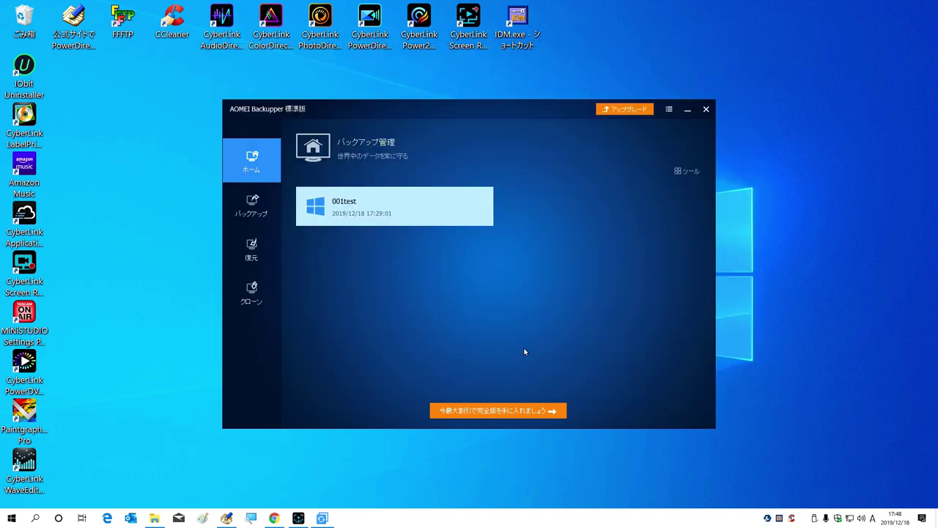
{"action": "left_click", "coordinate": [748, 53]}
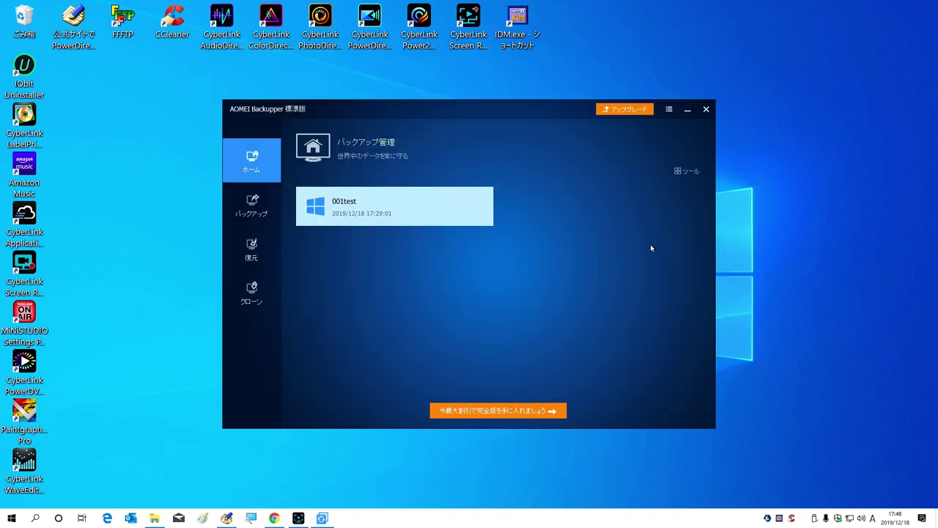
Start ブータブルディスクの作成 in AOMEI Backupper and continue with Windows PE as the bootable media type.
{"action": "left_click", "coordinate": [679, 172]}
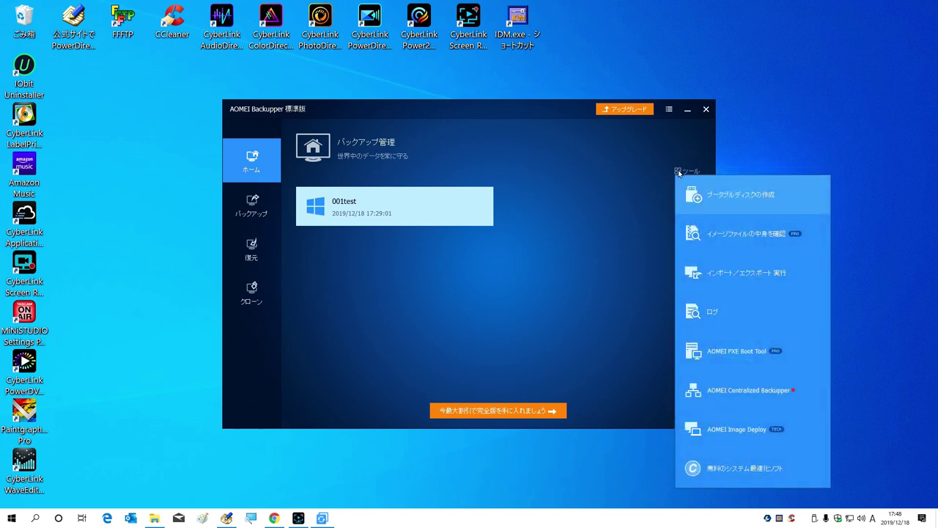
{"action": "left_click", "coordinate": [740, 197]}
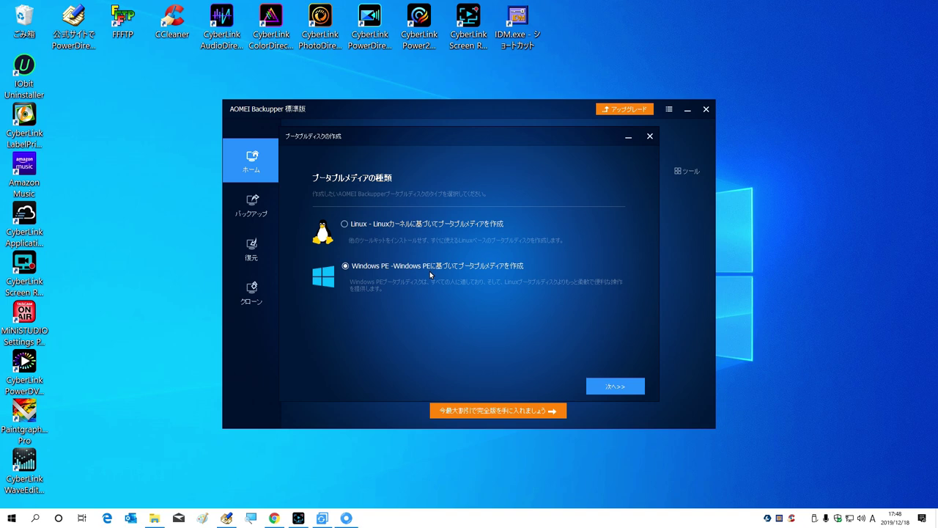
{"action": "left_click", "coordinate": [610, 391]}
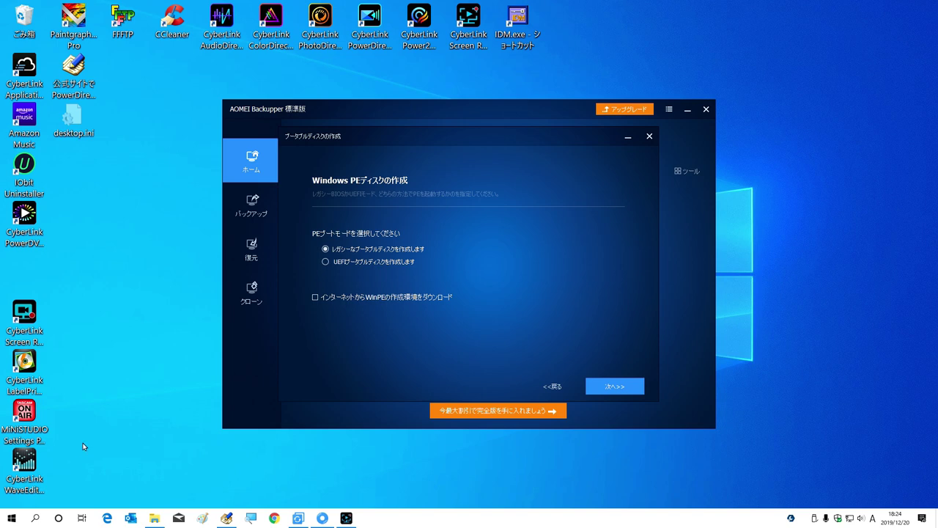
{"action": "right_click", "coordinate": [10, 516]}
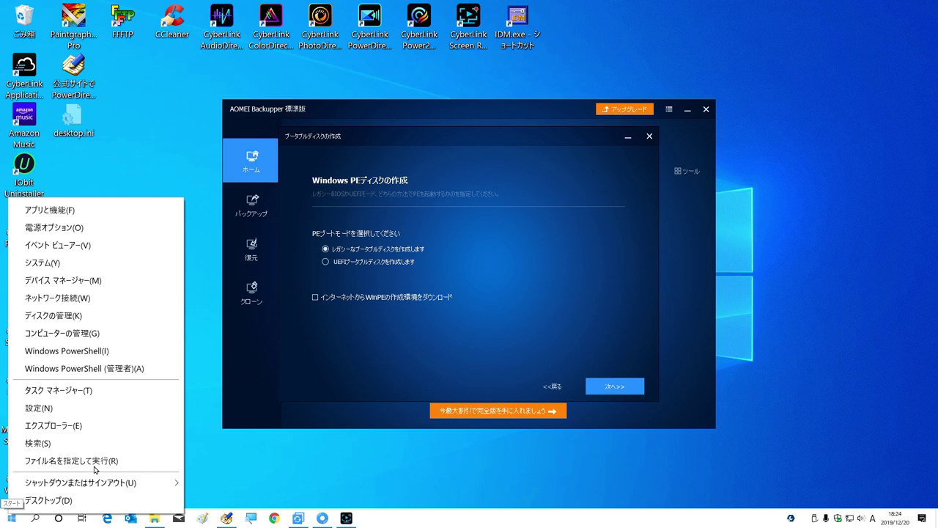
{"action": "left_click", "coordinate": [123, 461]}
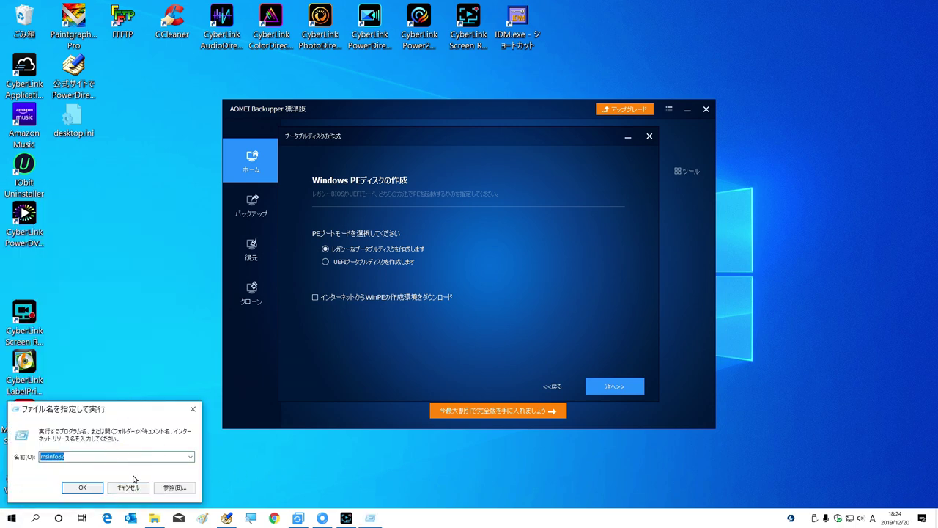
{"action": "left_click", "coordinate": [131, 488]}
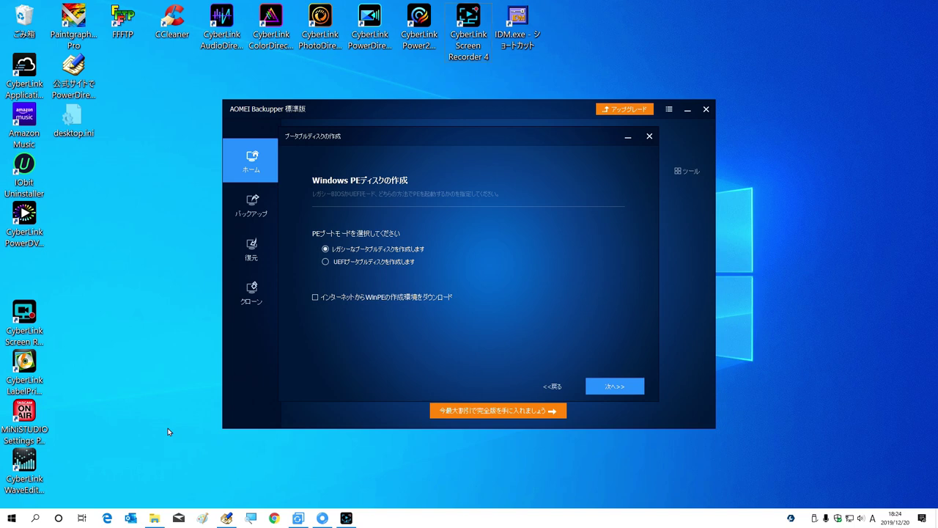
Open the Windows Run dialog, reposition it over the bootable disk wizard, and clear its command entry.
{"action": "key", "text": "super+r"}
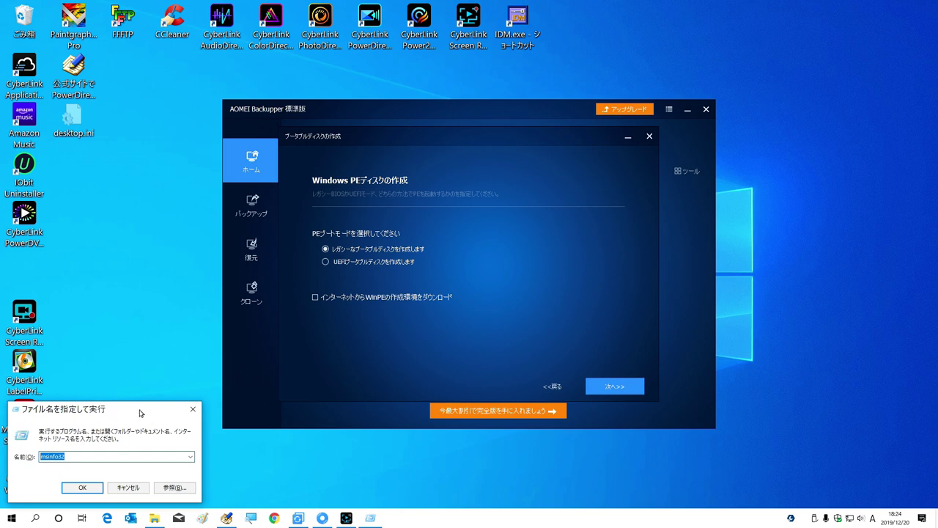
{"action": "left_click_drag", "start_coordinate": [112, 414], "coordinate": [340, 311]}
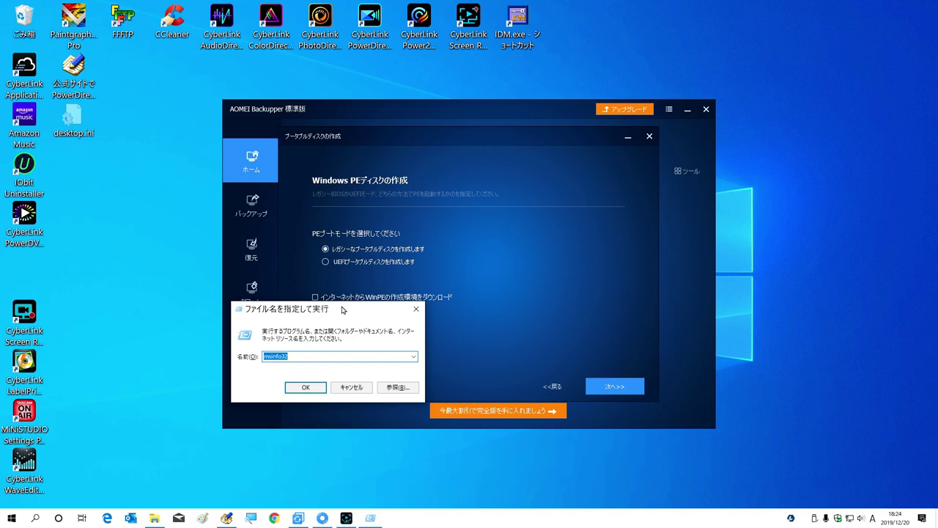
{"action": "key", "text": "BackSpace"}
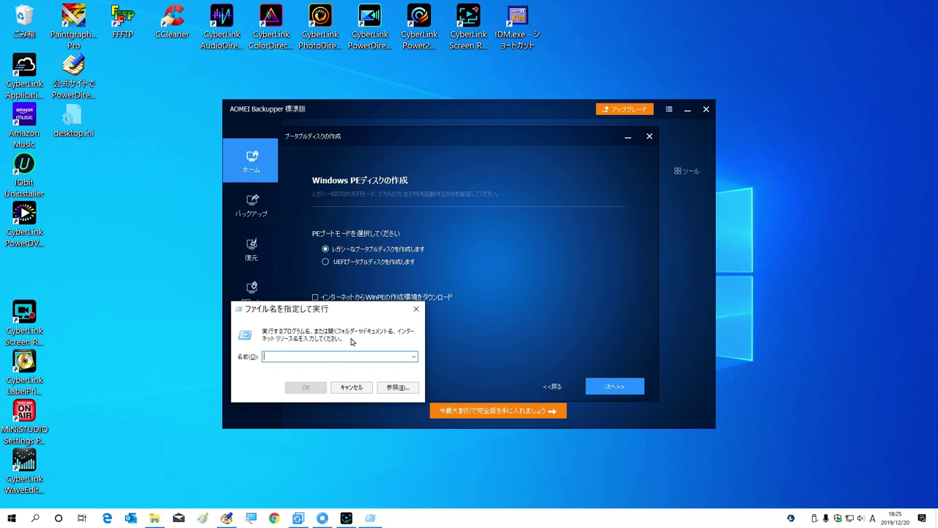
Switch to TeraPad and copy the text msinfo32 from line 3 of the open note.
{"action": "left_click", "coordinate": [226, 518]}
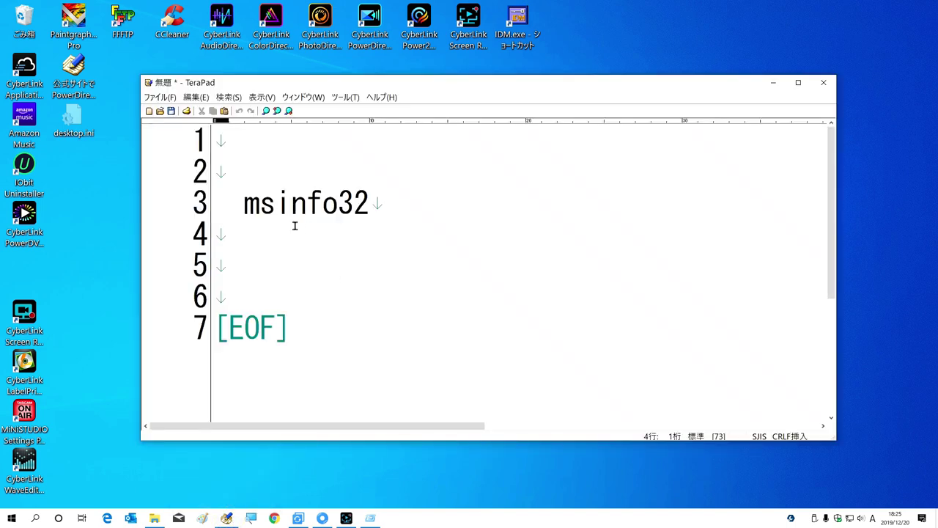
{"action": "left_click_drag", "start_coordinate": [242, 205], "coordinate": [373, 196]}
{"action": "key", "text": "super+c"}
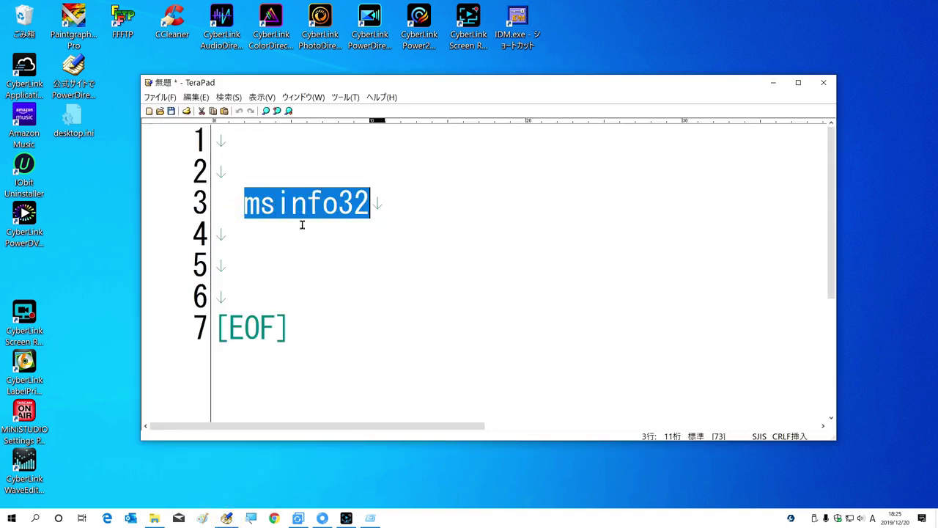
{"action": "left_click", "coordinate": [431, 222]}
{"action": "mouse_move", "coordinate": [370, 202]}
{"action": "left_mouse_down"}
{"action": "mouse_move", "coordinate": [251, 207]}
{"action": "mouse_move", "coordinate": [358, 199]}
{"action": "left_mouse_up"}
{"action": "left_click", "coordinate": [370, 212]}
Paste msinfo32 into the Run dialog and run it to open System Information.
{"action": "right_click", "coordinate": [272, 355]}
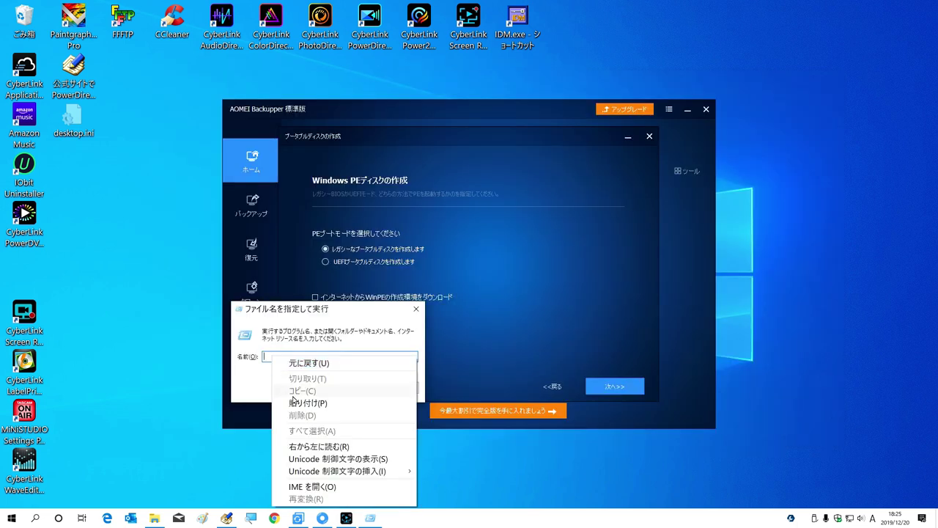
{"action": "left_click", "coordinate": [299, 407]}
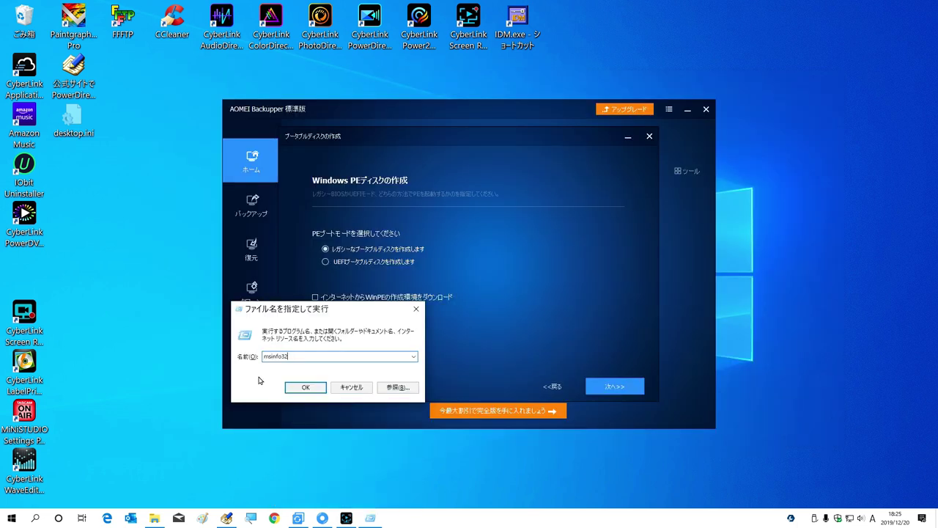
{"action": "left_click", "coordinate": [306, 389]}
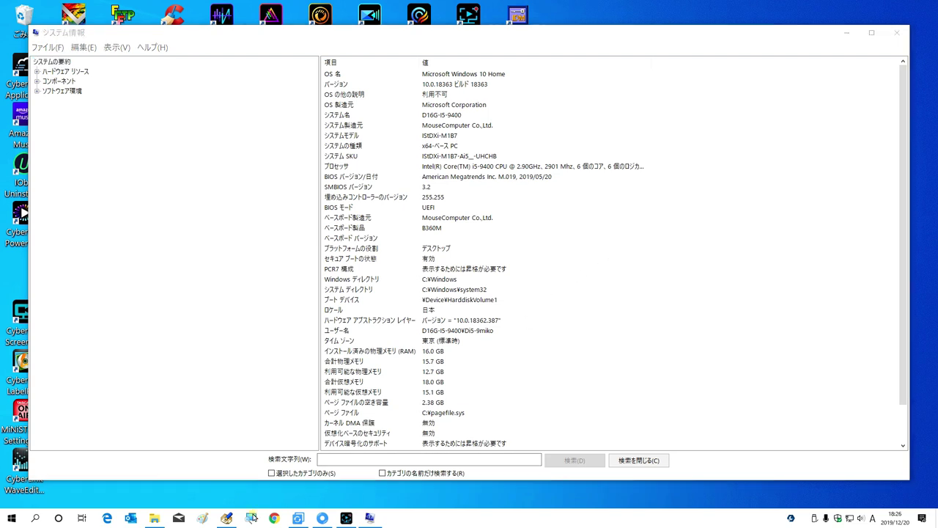
Examine the BIOS モード entry in System Information with Magnifier at 200%, and close both windows.
{"action": "left_click", "coordinate": [251, 517]}
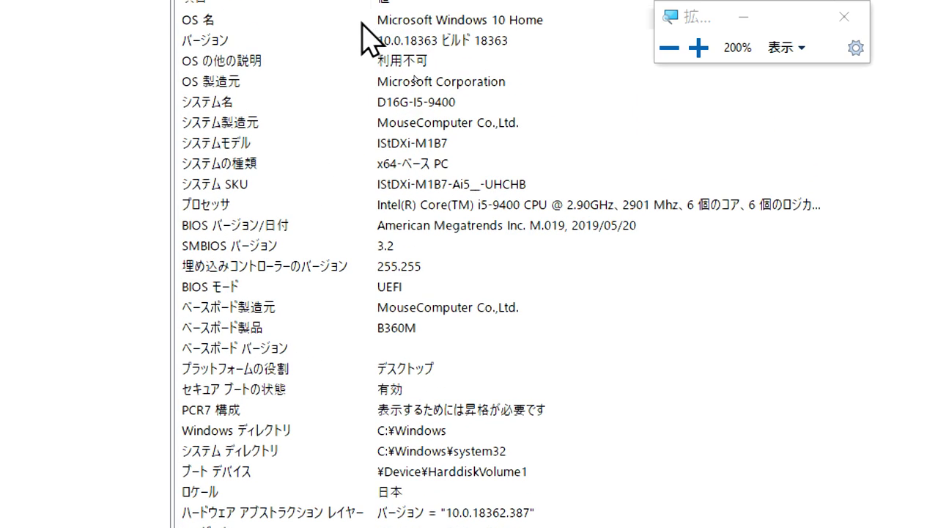
{"action": "left_click", "coordinate": [223, 291]}
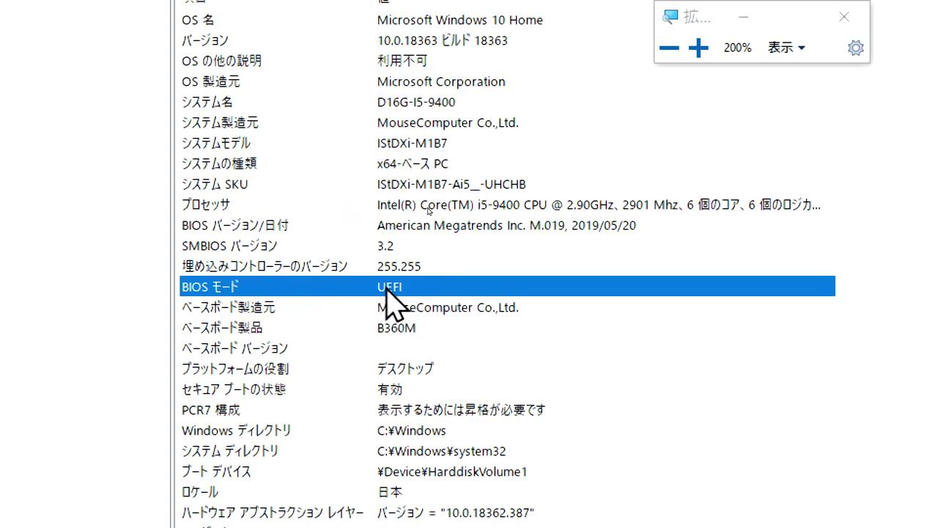
{"action": "left_click", "coordinate": [466, 307]}
{"action": "left_click", "coordinate": [442, 286]}
{"action": "left_click", "coordinate": [844, 16]}
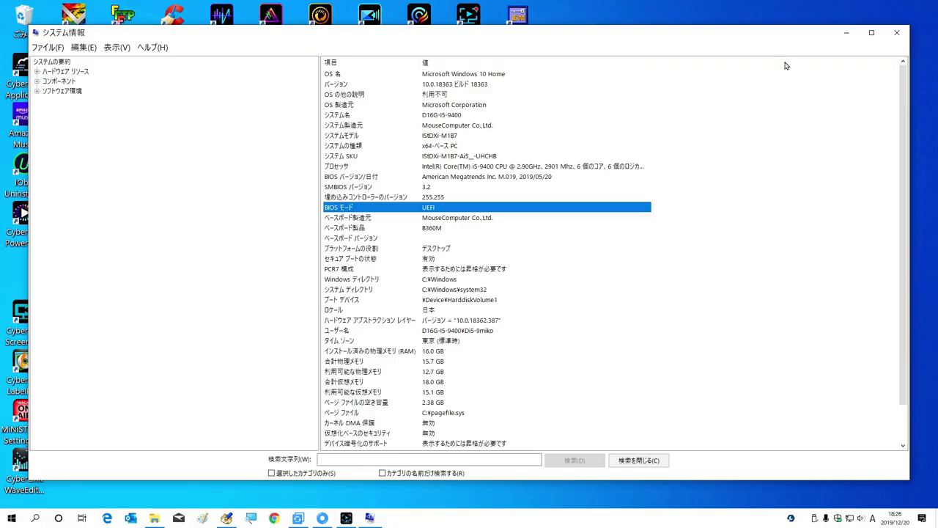
{"action": "left_click", "coordinate": [894, 33]}
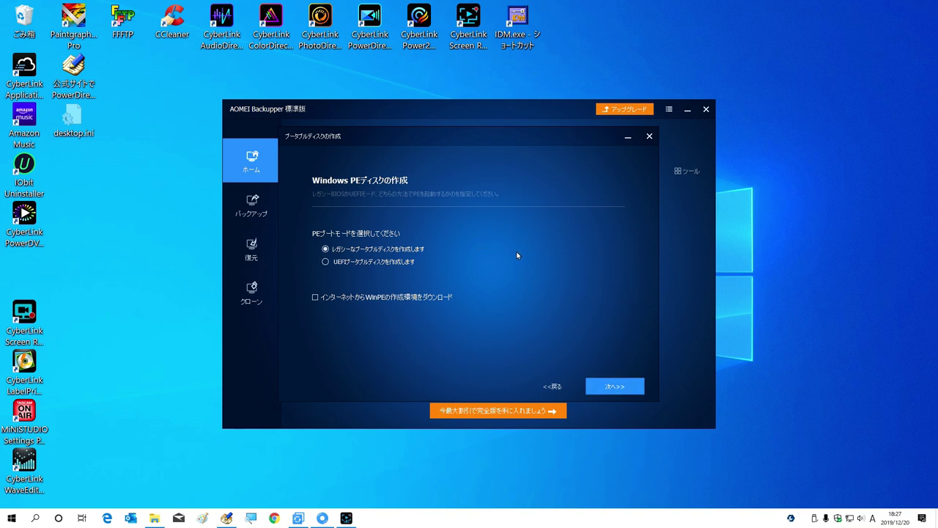
Set the PE boot mode to create a UEFI bootable disk and continue to the target device selection.
{"action": "left_click", "coordinate": [326, 262]}
{"action": "left_click", "coordinate": [613, 388]}
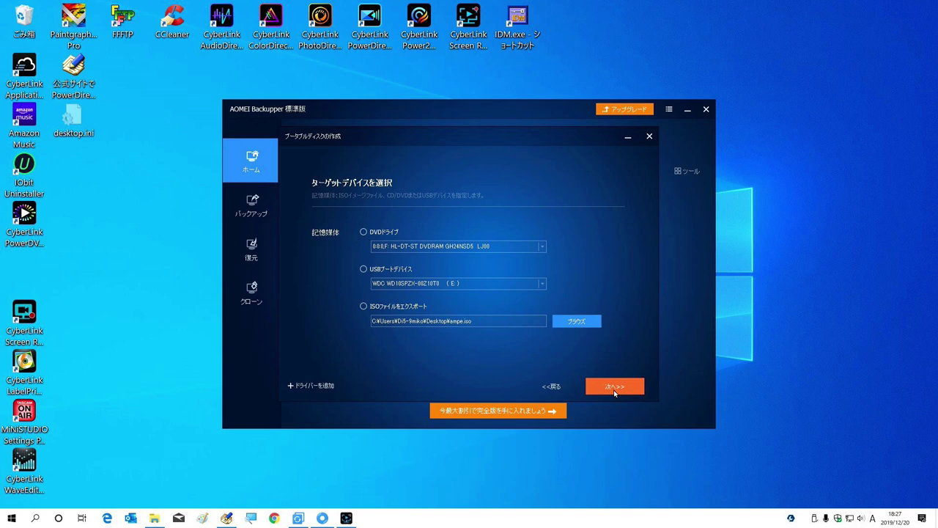
Choose USBブートデバイス as the storage medium with BUFFALO USB Flash Disk (I:) as the target, using Magnifier and closing it.
{"action": "key", "text": "super+plus"}
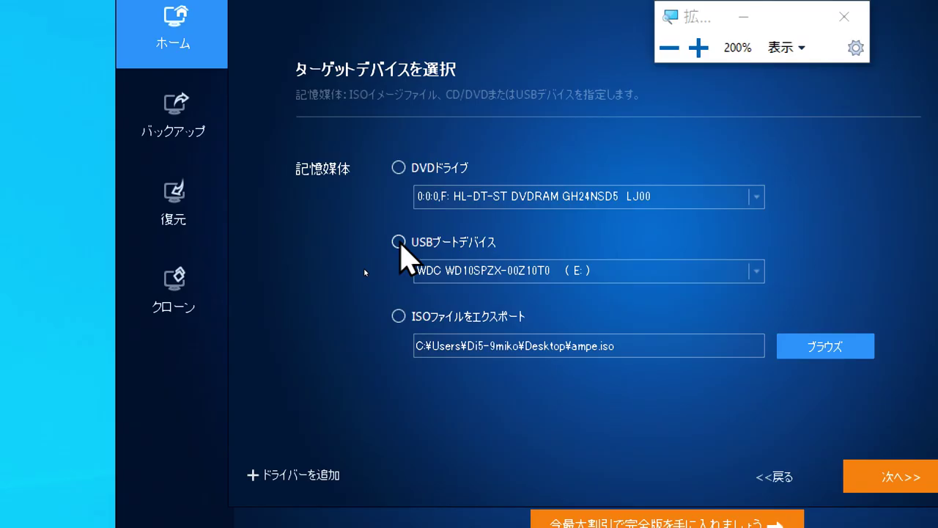
{"action": "left_click", "coordinate": [398, 242]}
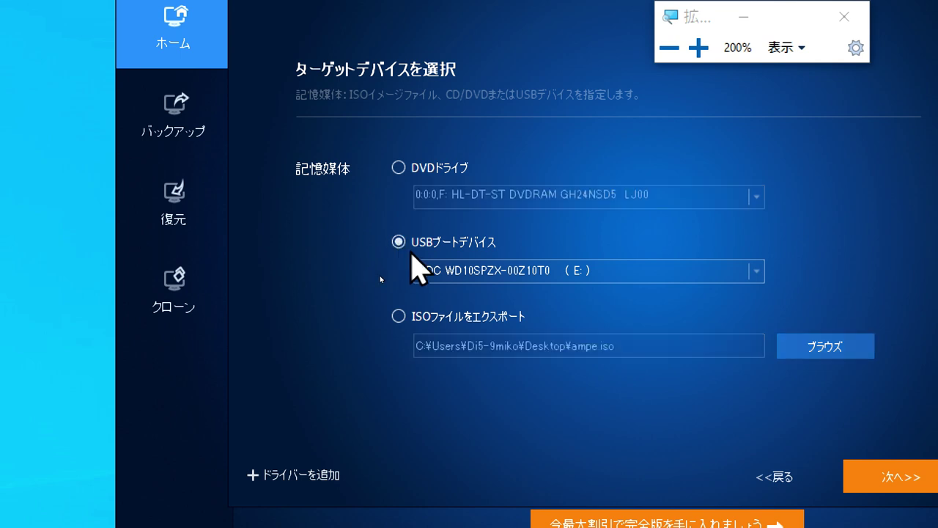
{"action": "left_click", "coordinate": [755, 270]}
{"action": "left_click", "coordinate": [740, 271]}
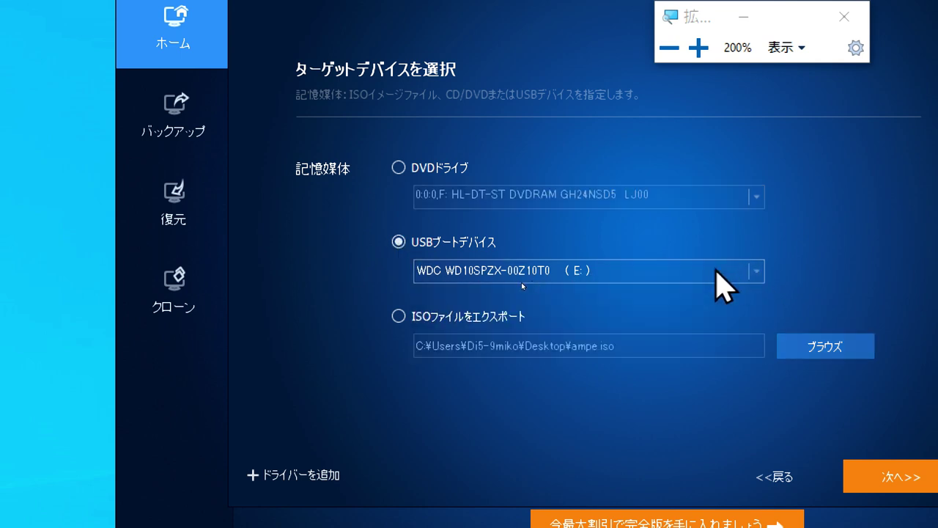
{"action": "left_click", "coordinate": [632, 271]}
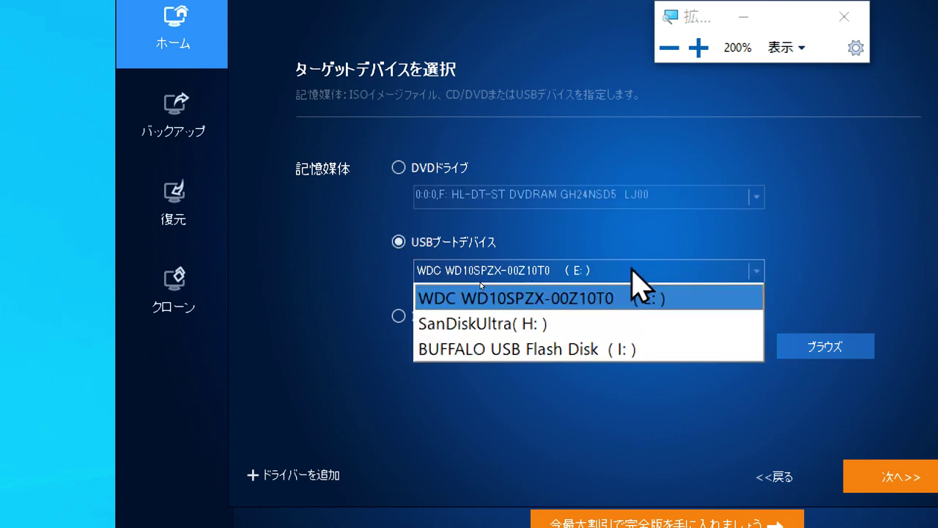
{"action": "left_click", "coordinate": [579, 350]}
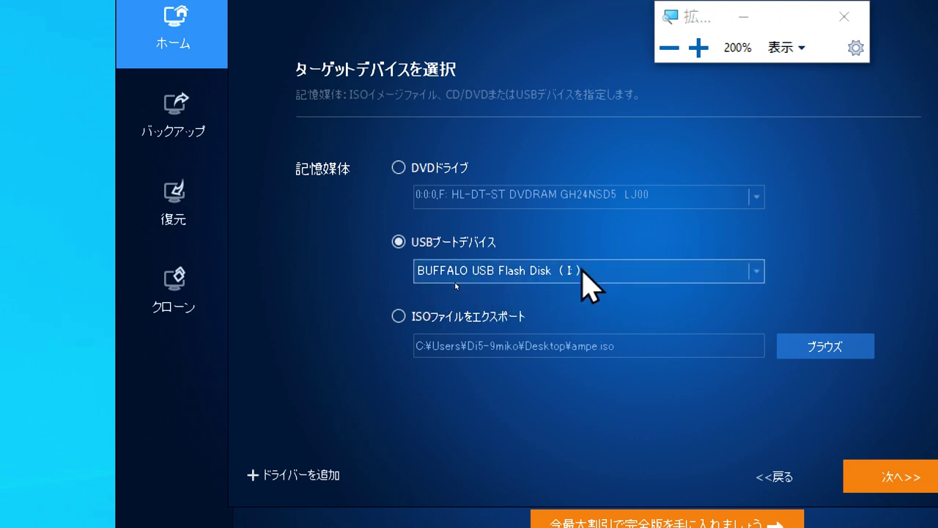
{"action": "left_click", "coordinate": [844, 16]}
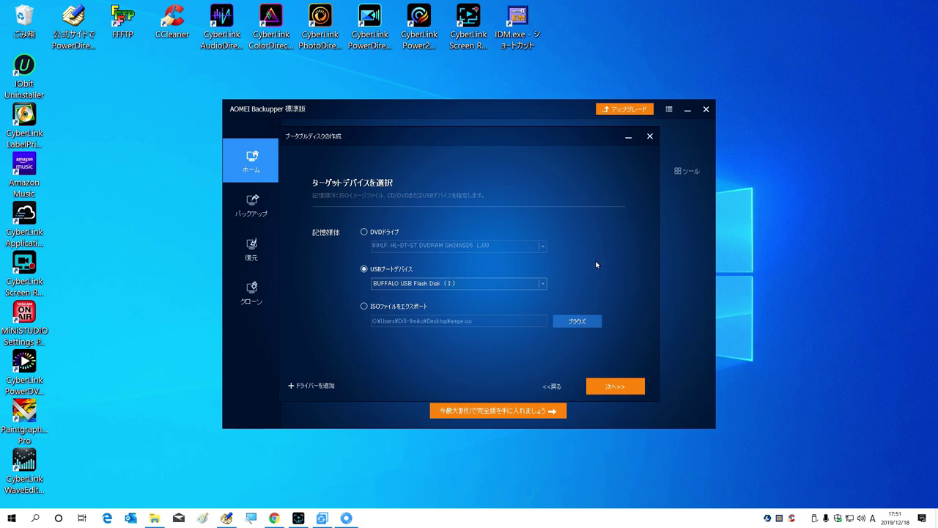
Create the bootable disk on the BUFFALO USB Flash Disk, agreeing to format it, and finish the wizard.
{"action": "left_click", "coordinate": [609, 393]}
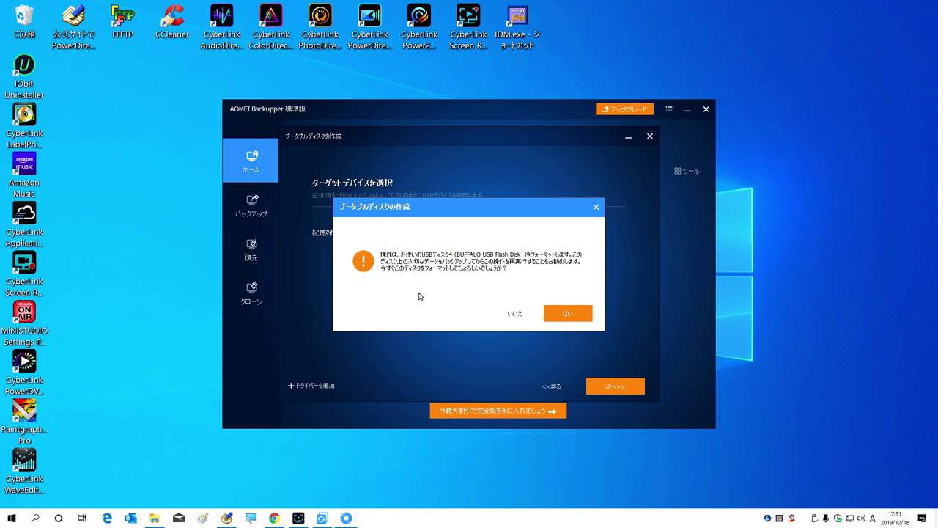
{"action": "left_click", "coordinate": [568, 313]}
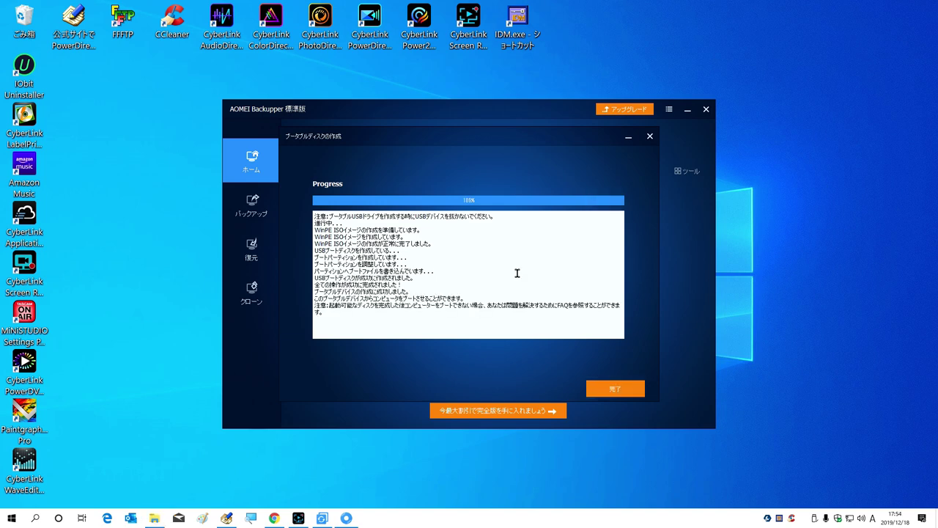
{"action": "left_click", "coordinate": [625, 394]}
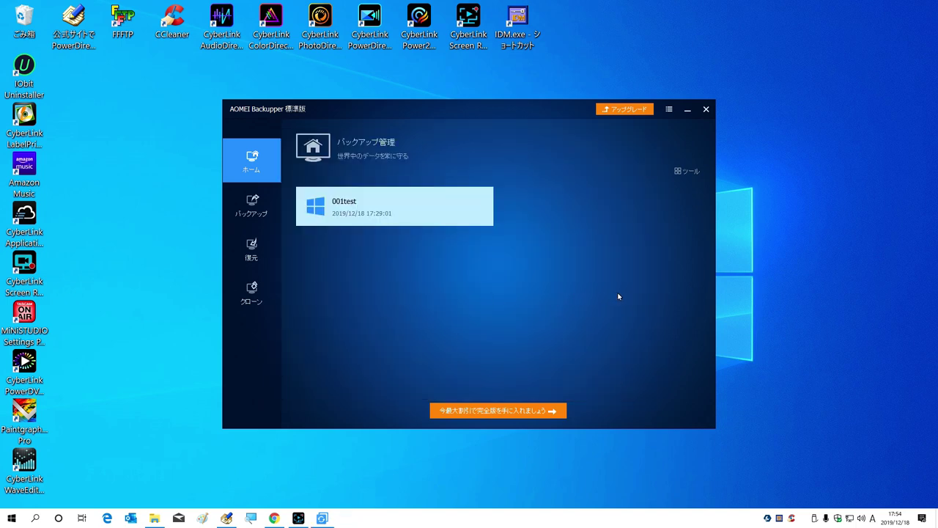
{"action": "left_click", "coordinate": [154, 518]}
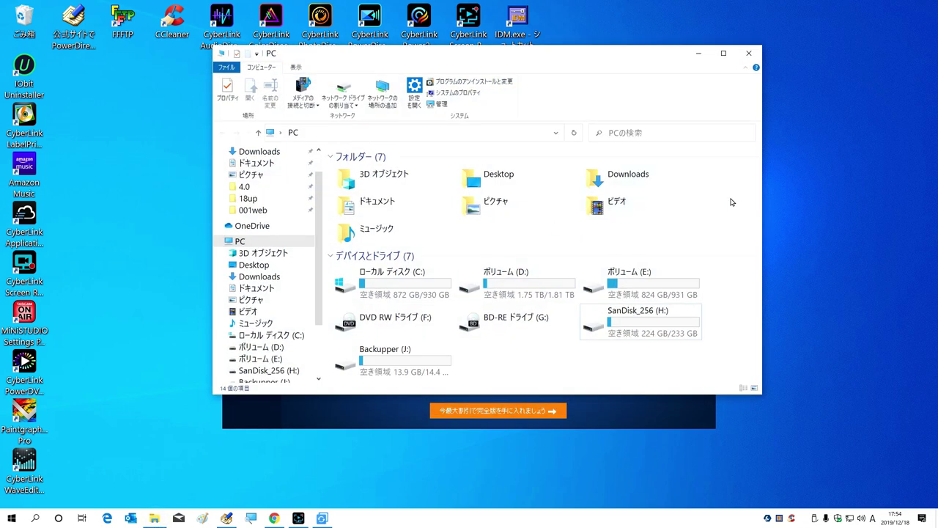
{"action": "left_click", "coordinate": [388, 371]}
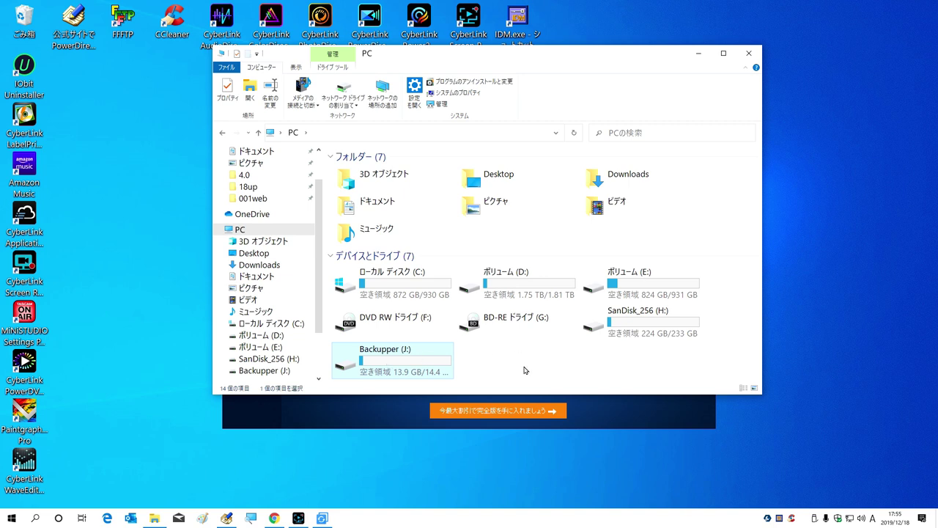
{"action": "left_click", "coordinate": [276, 519]}
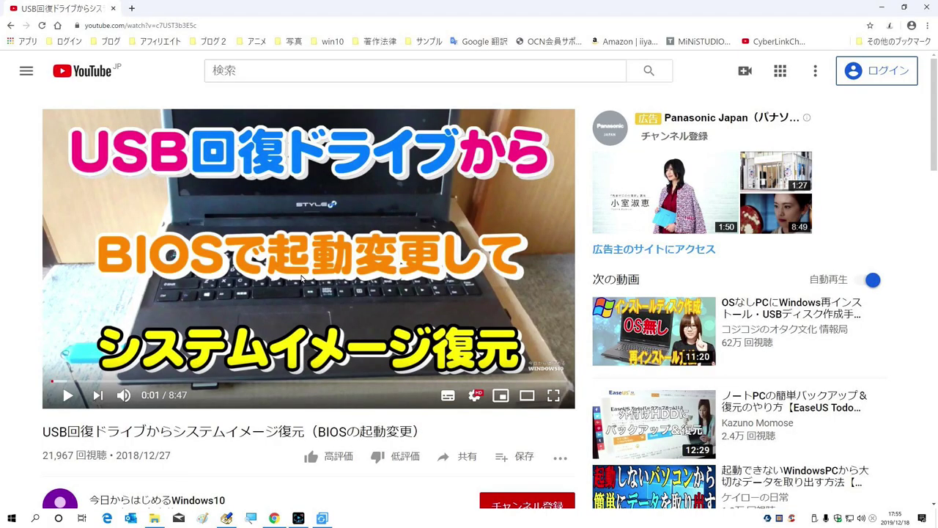